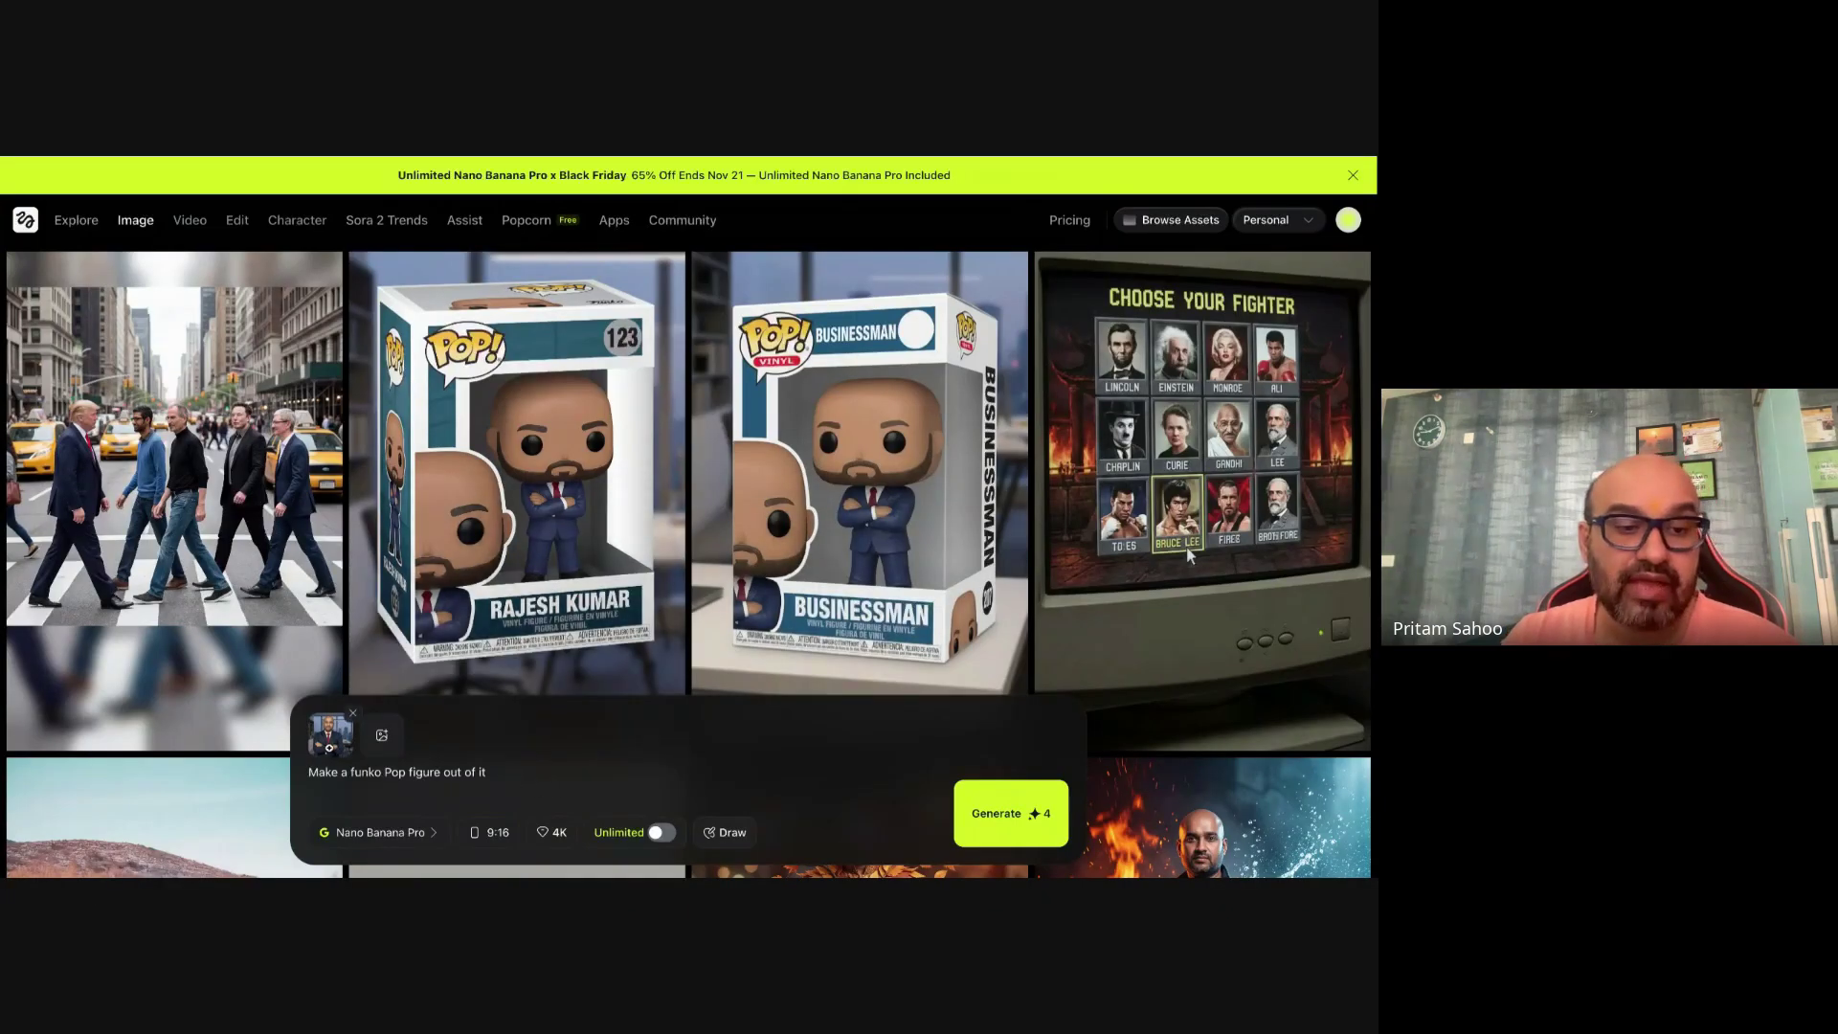
# Keep the 9:16 aspect ratio, enable Unlimited, and generate another Funko Pop run.
pyautogui.click(508, 840)
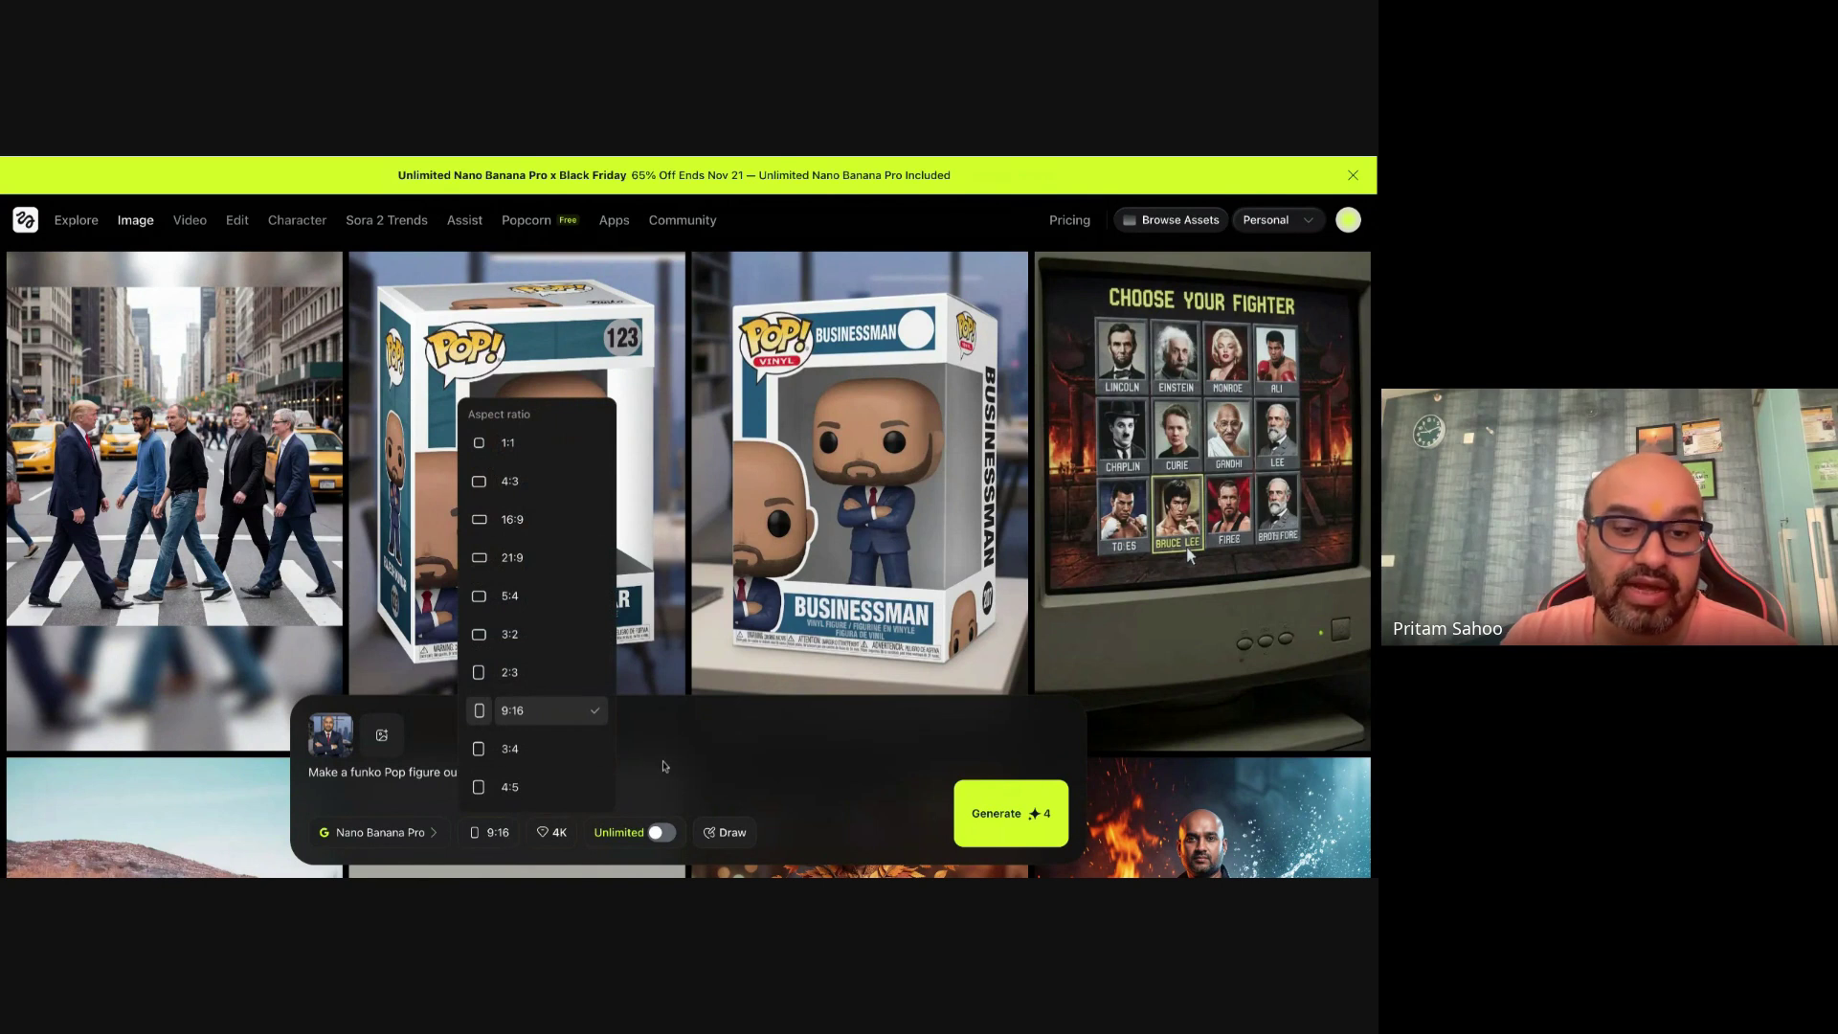
pyautogui.click(665, 766)
pyautogui.click(658, 833)
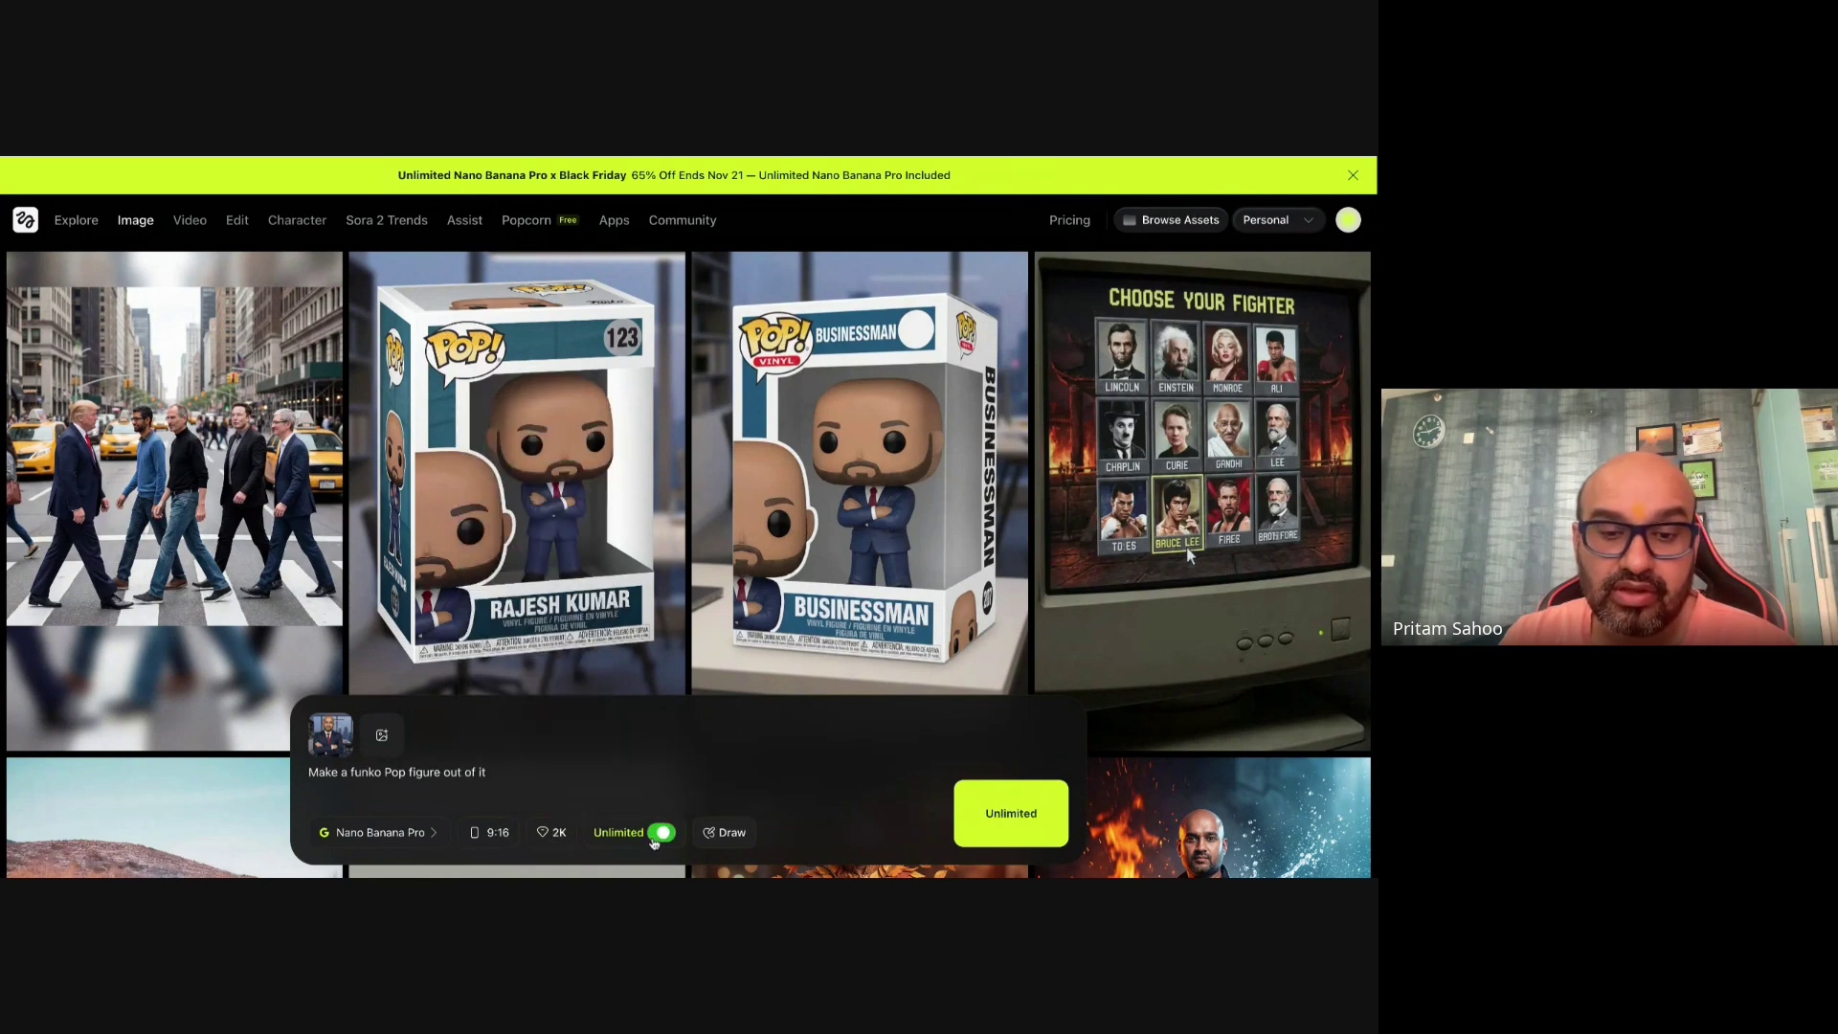
pyautogui.click(1000, 825)
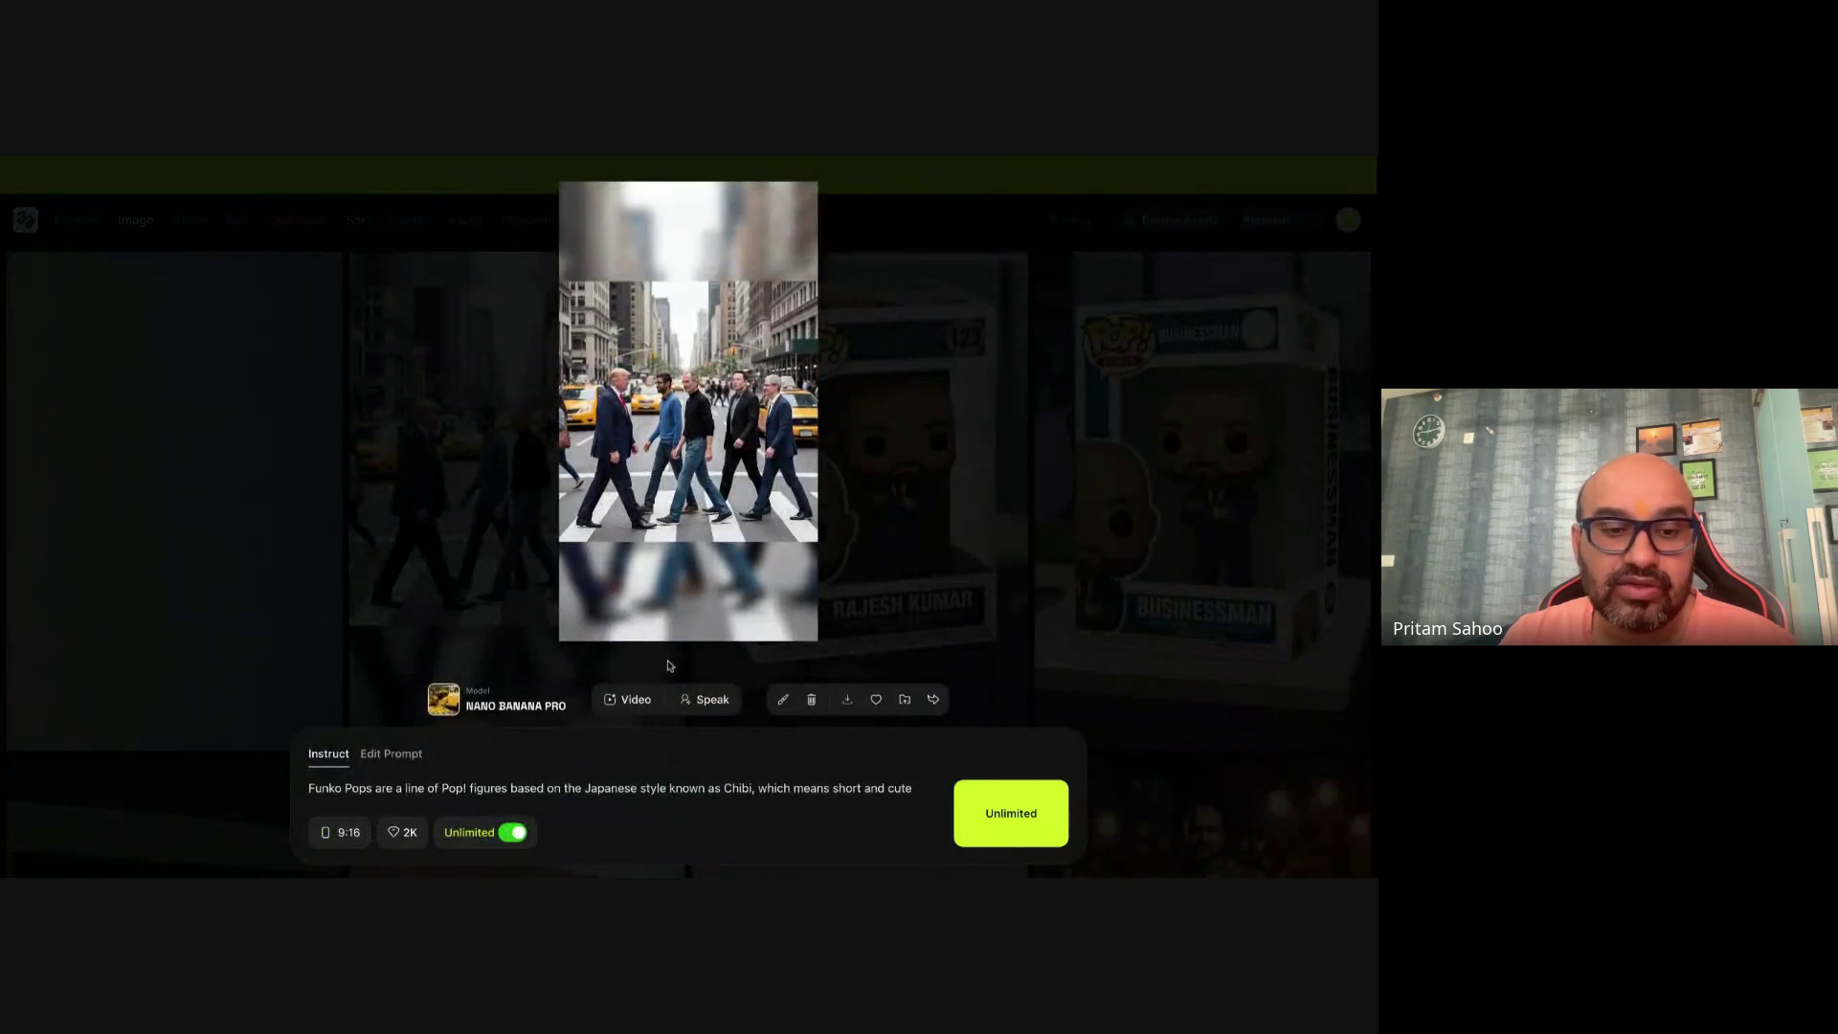
# Send the crosswalk photo to the Video page as its start frame.
pyautogui.click(632, 700)
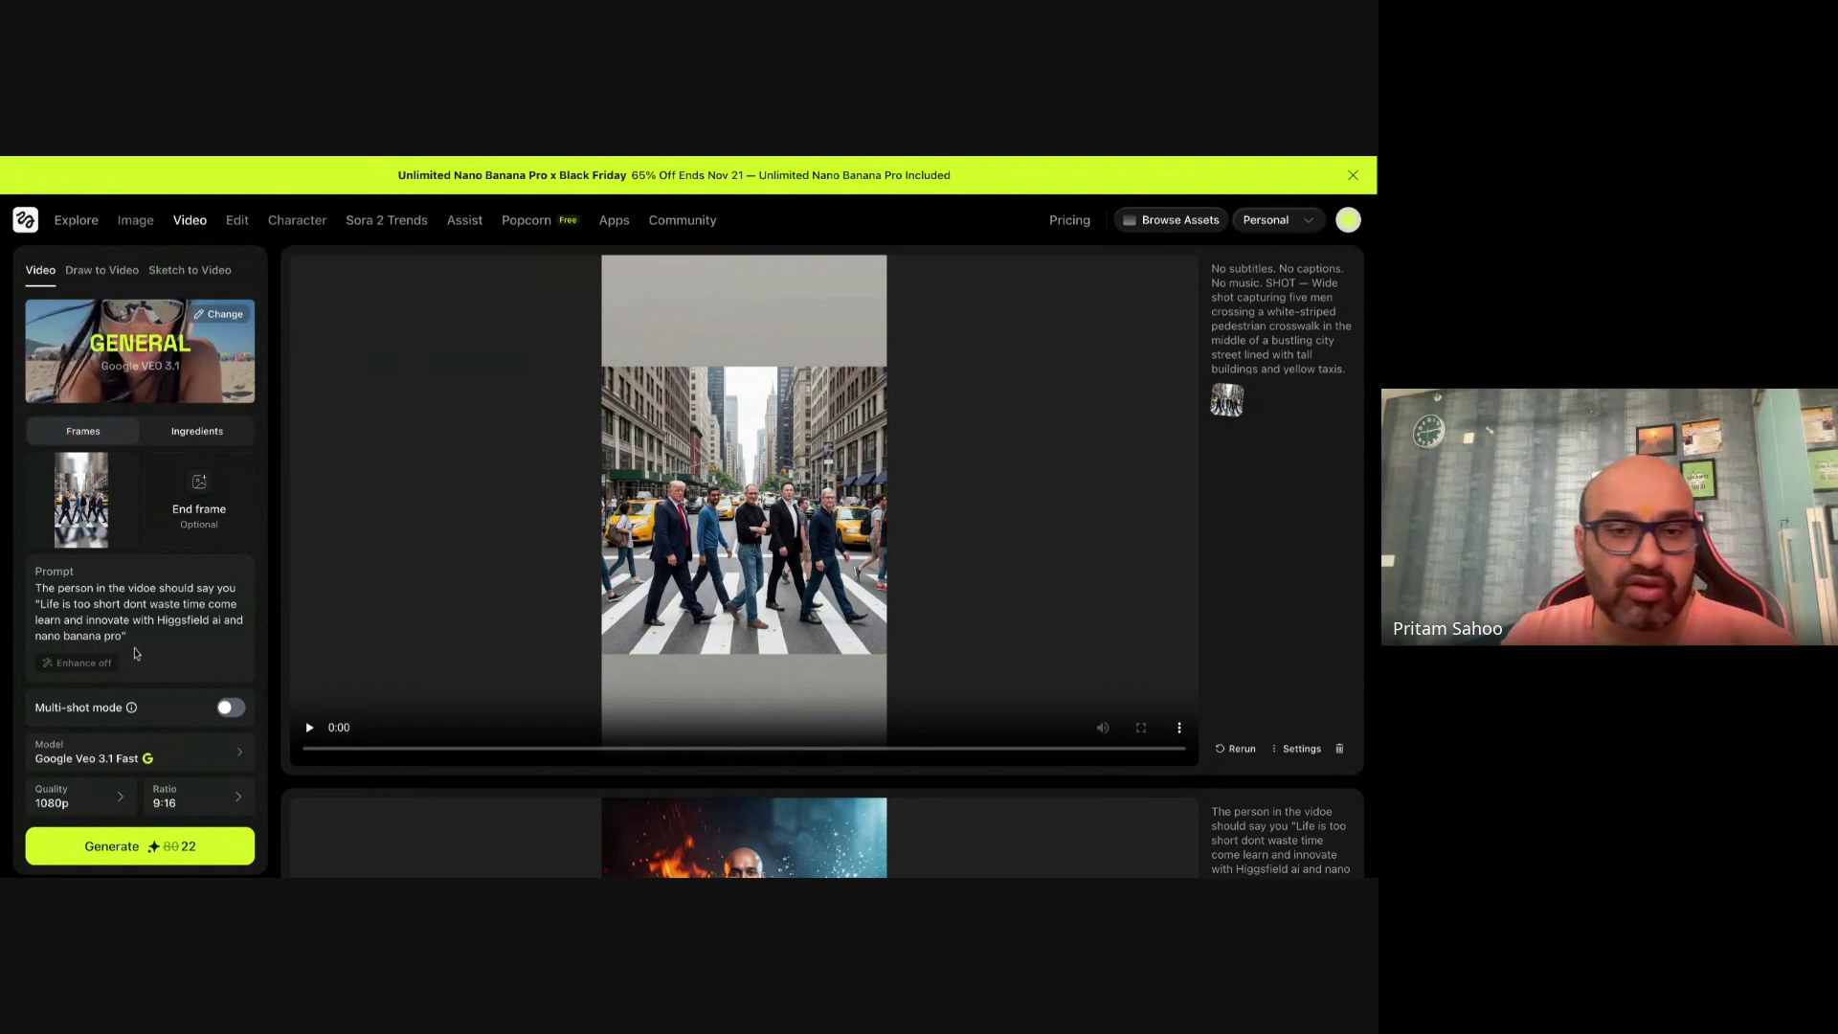
# Check that Google Veo 3.1 Fast is the selected model in the video settings.
pyautogui.scroll(-1, 135, 654)
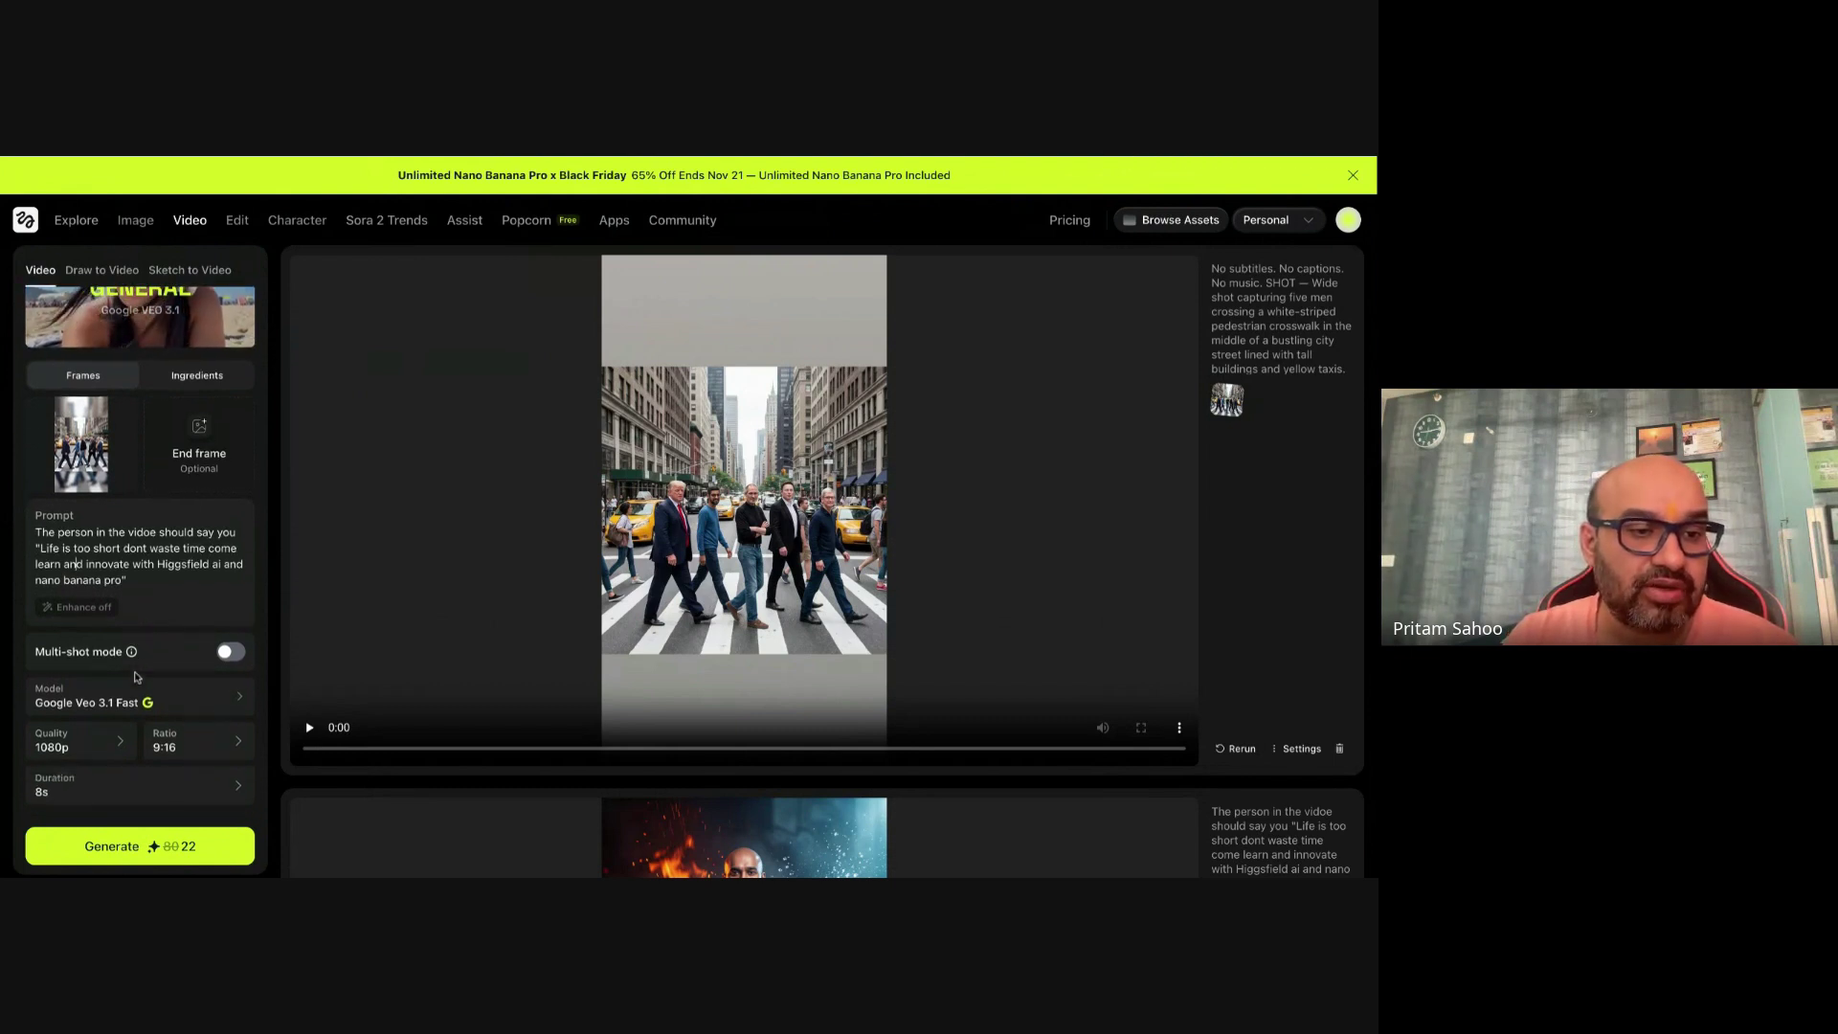
pyautogui.click(135, 709)
pyautogui.moveTo(431, 695)
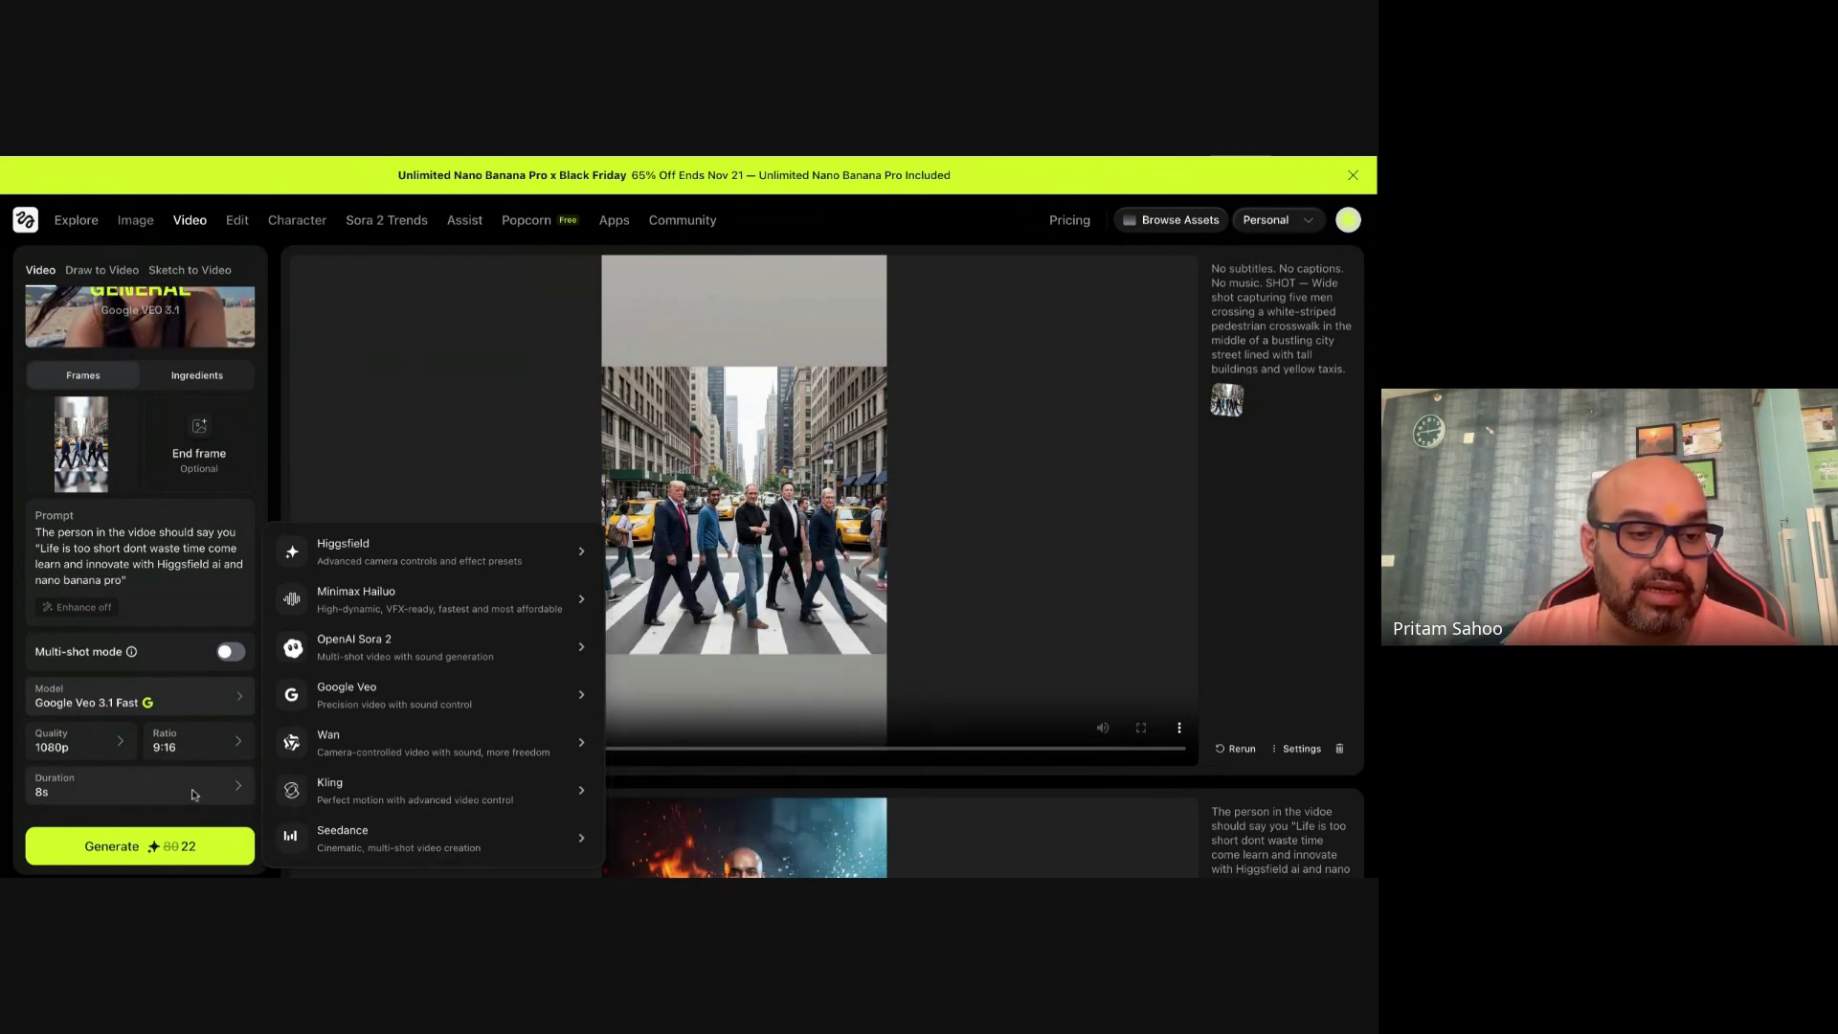
# Generate the crosswalk video and play the finished 8-second clip.
pyautogui.click(161, 850)
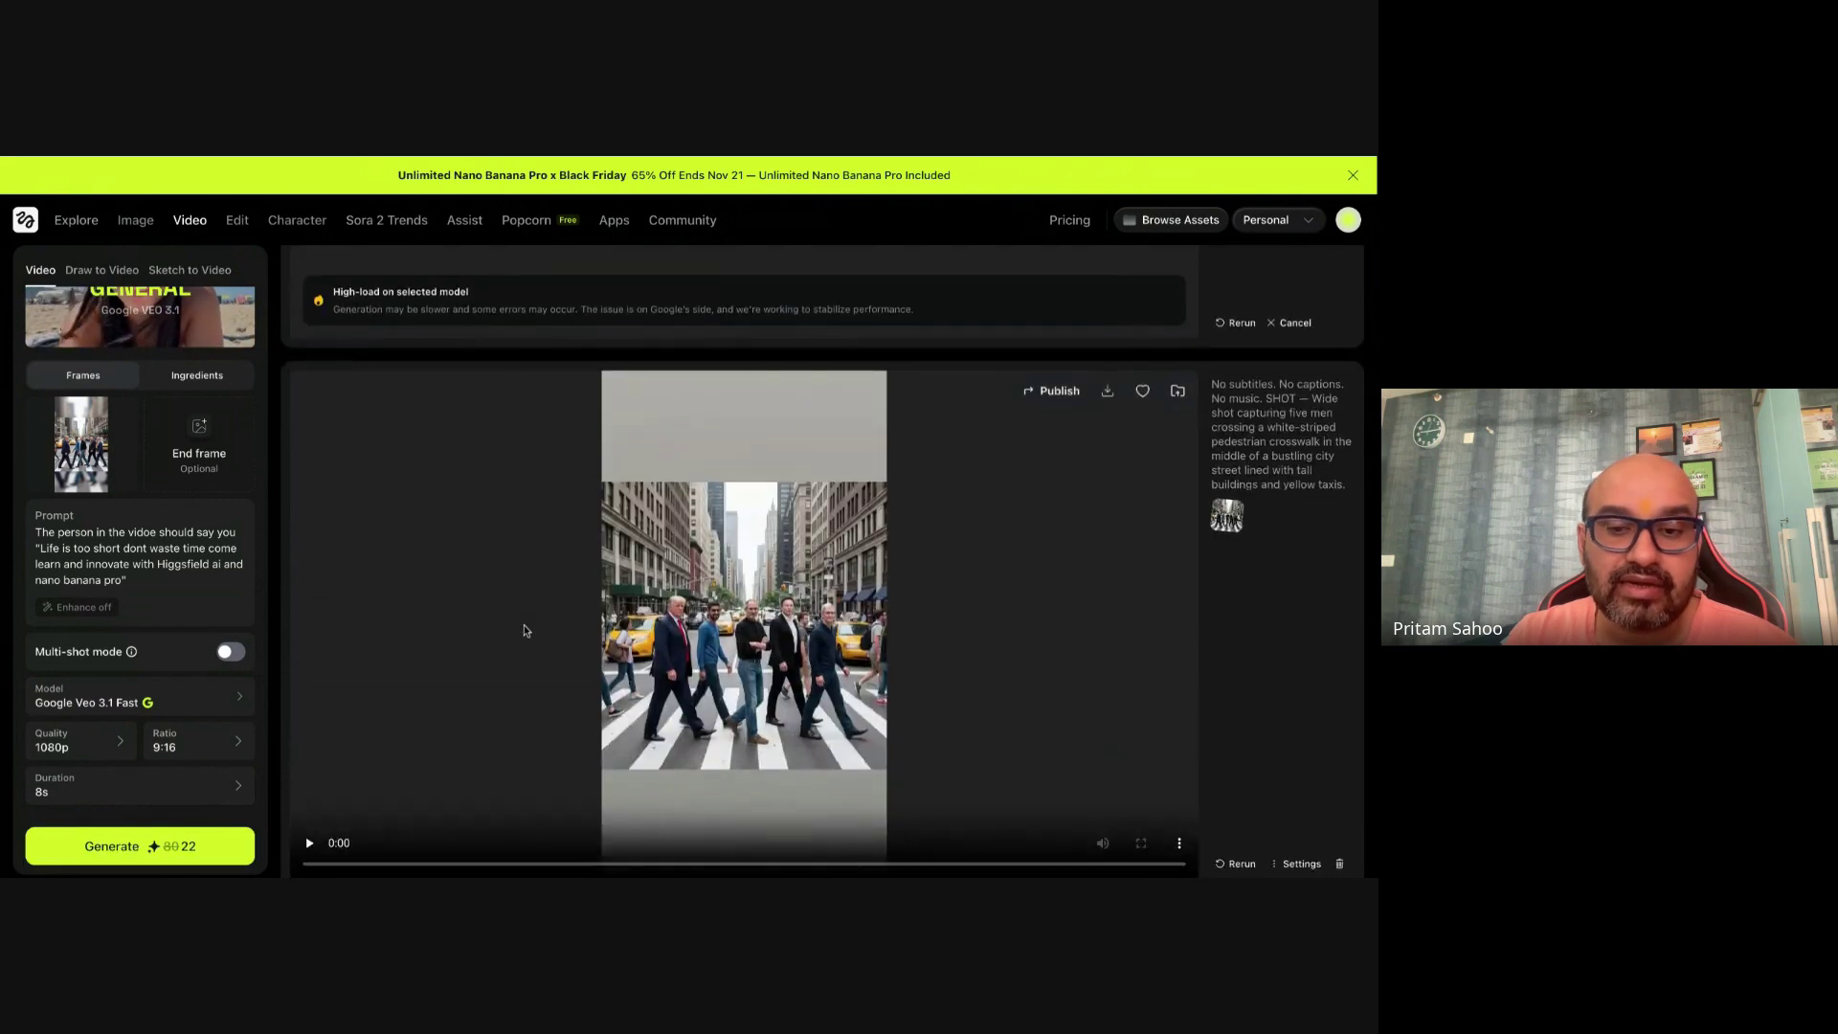
pyautogui.scroll(-3, 524, 631)
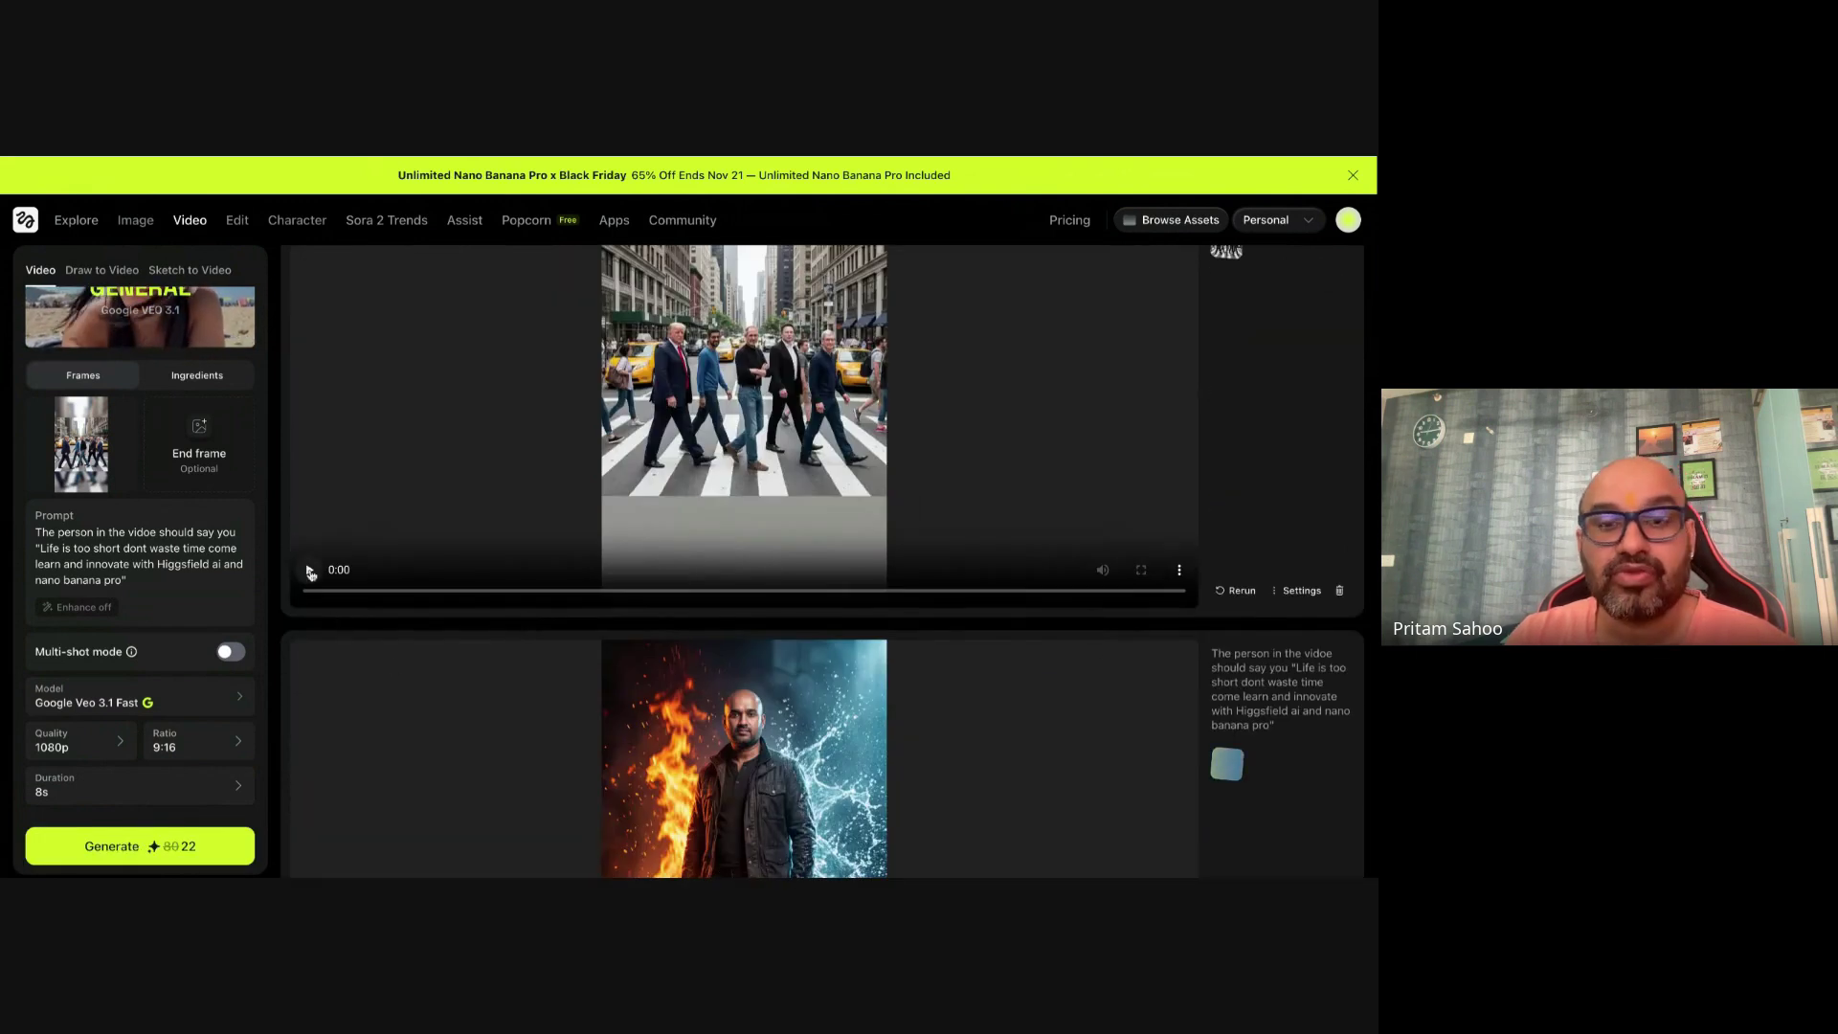
pyautogui.scroll(1, 313, 603)
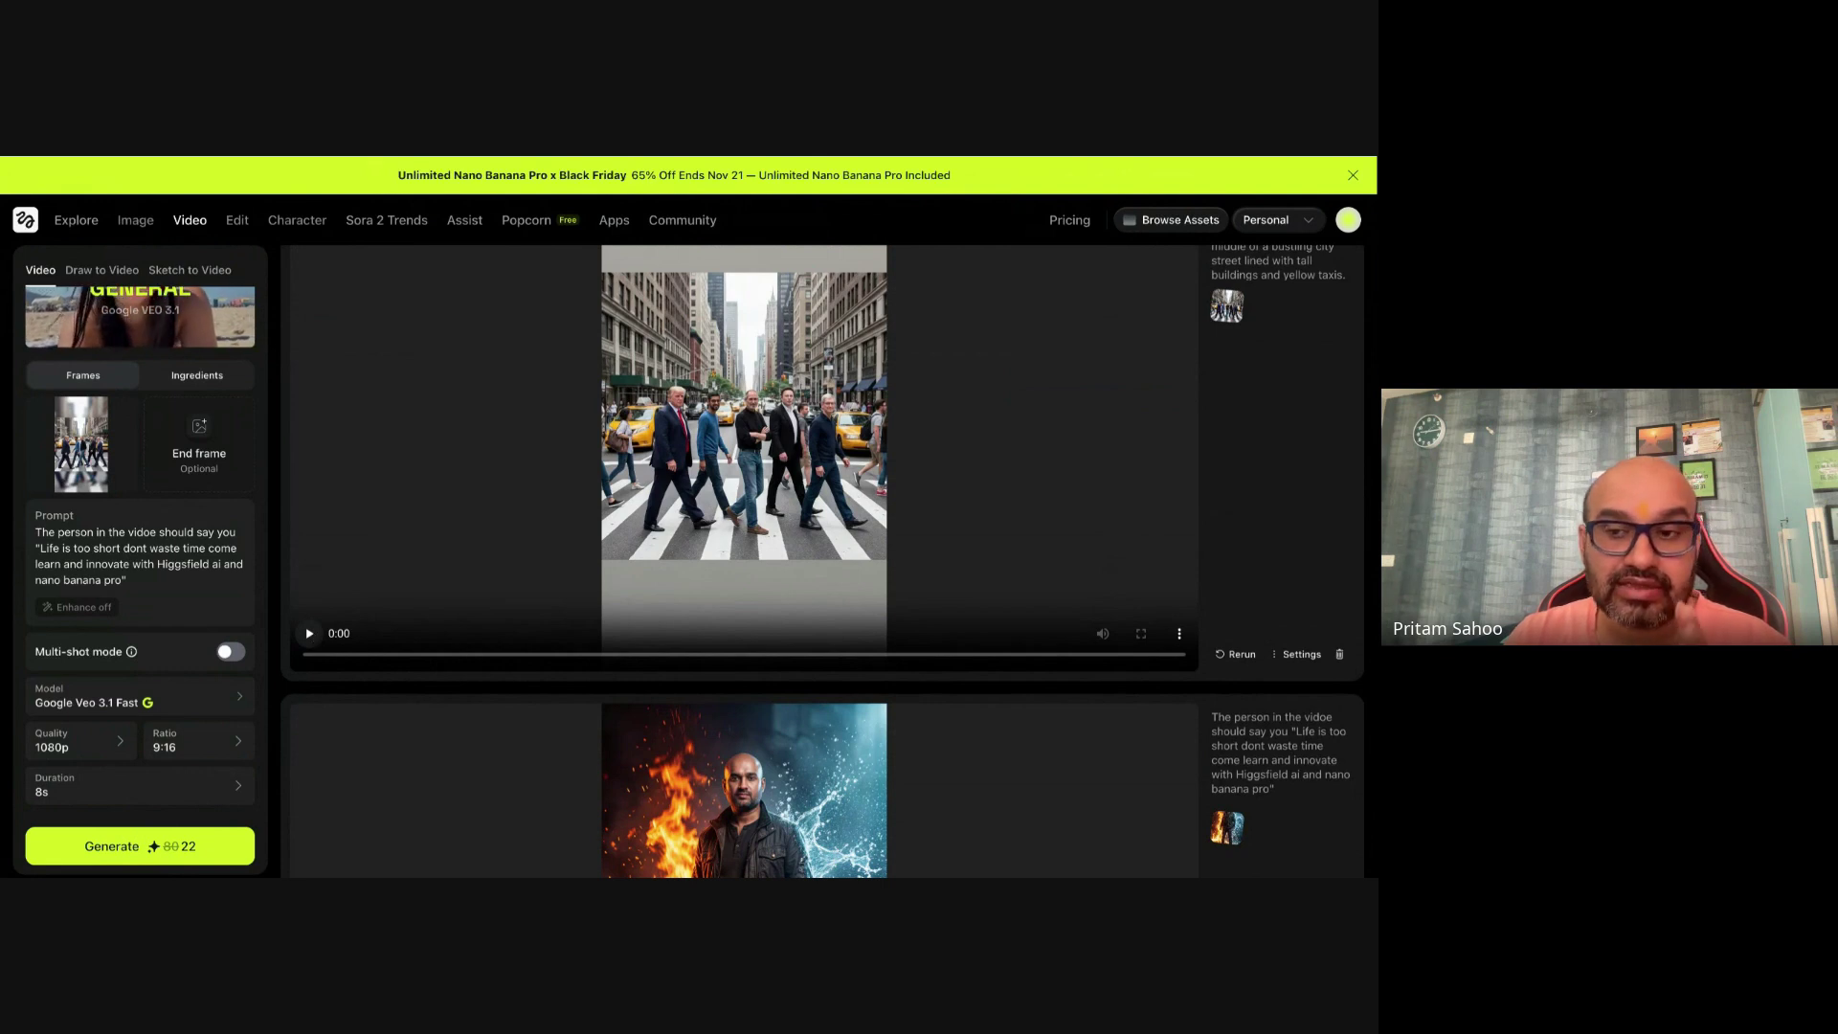
pyautogui.press('space')
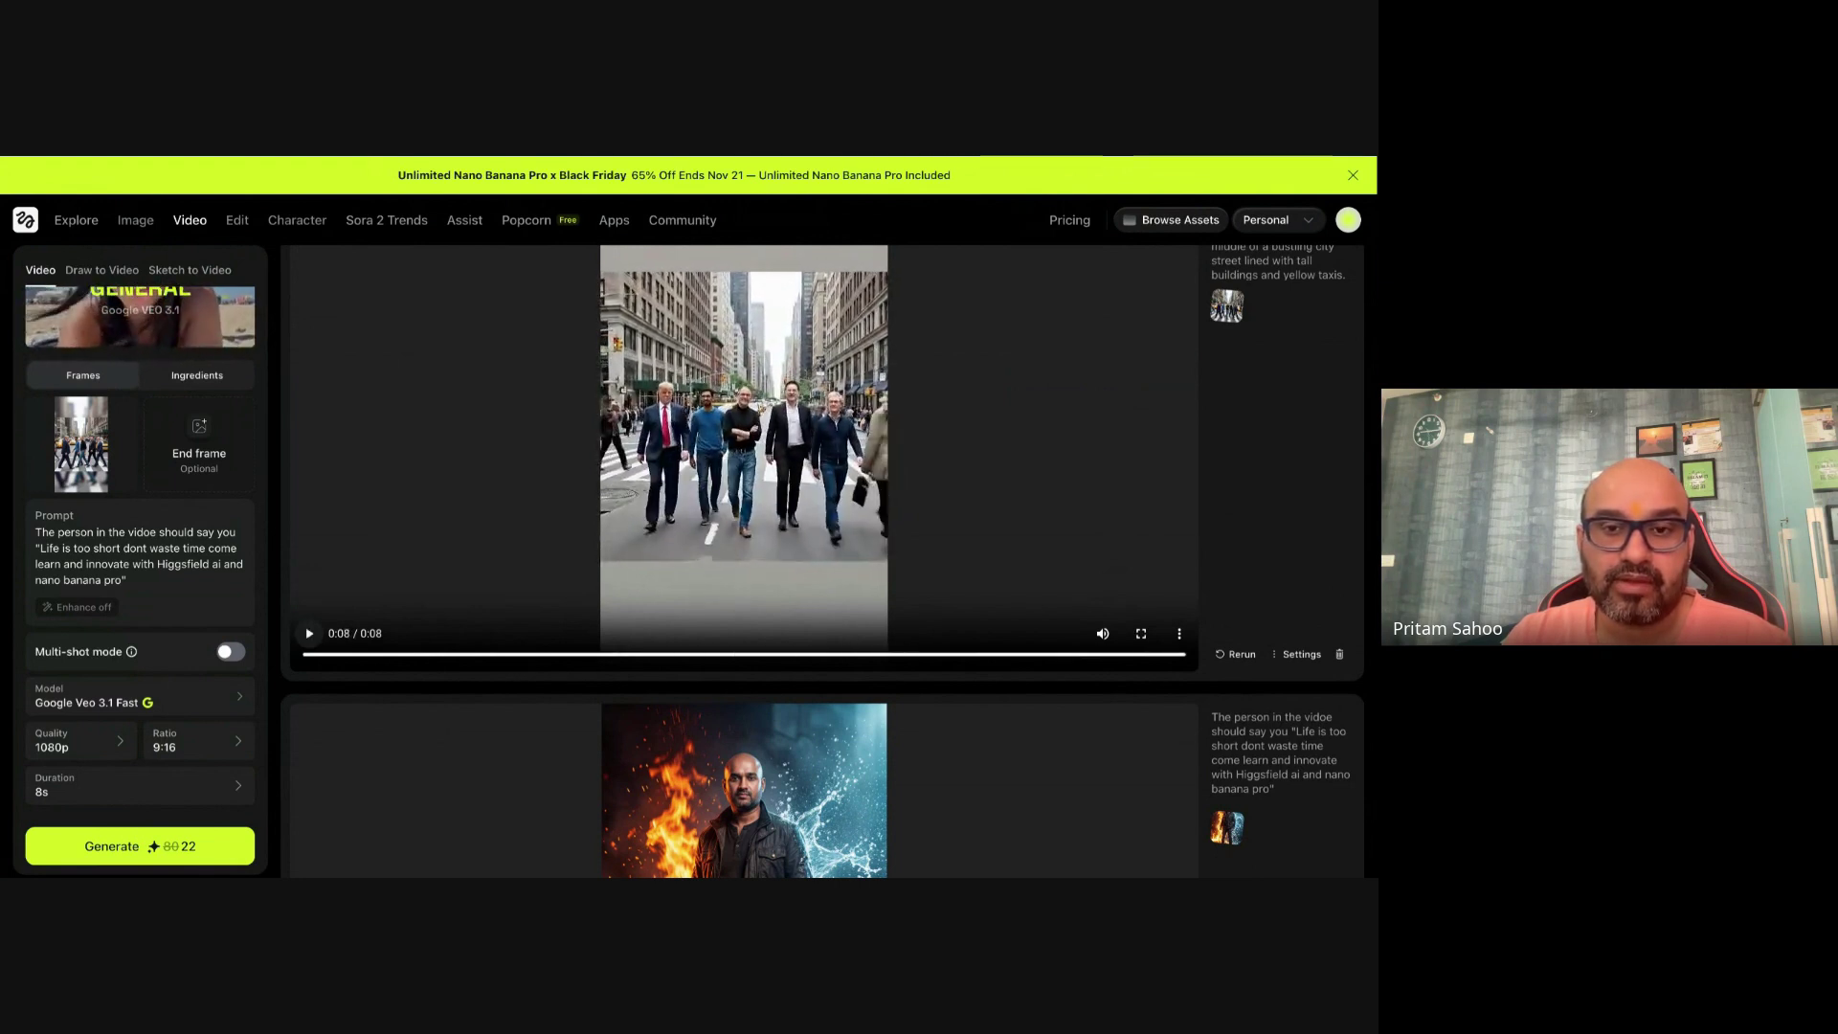
pyautogui.scroll(-1, 599, 750)
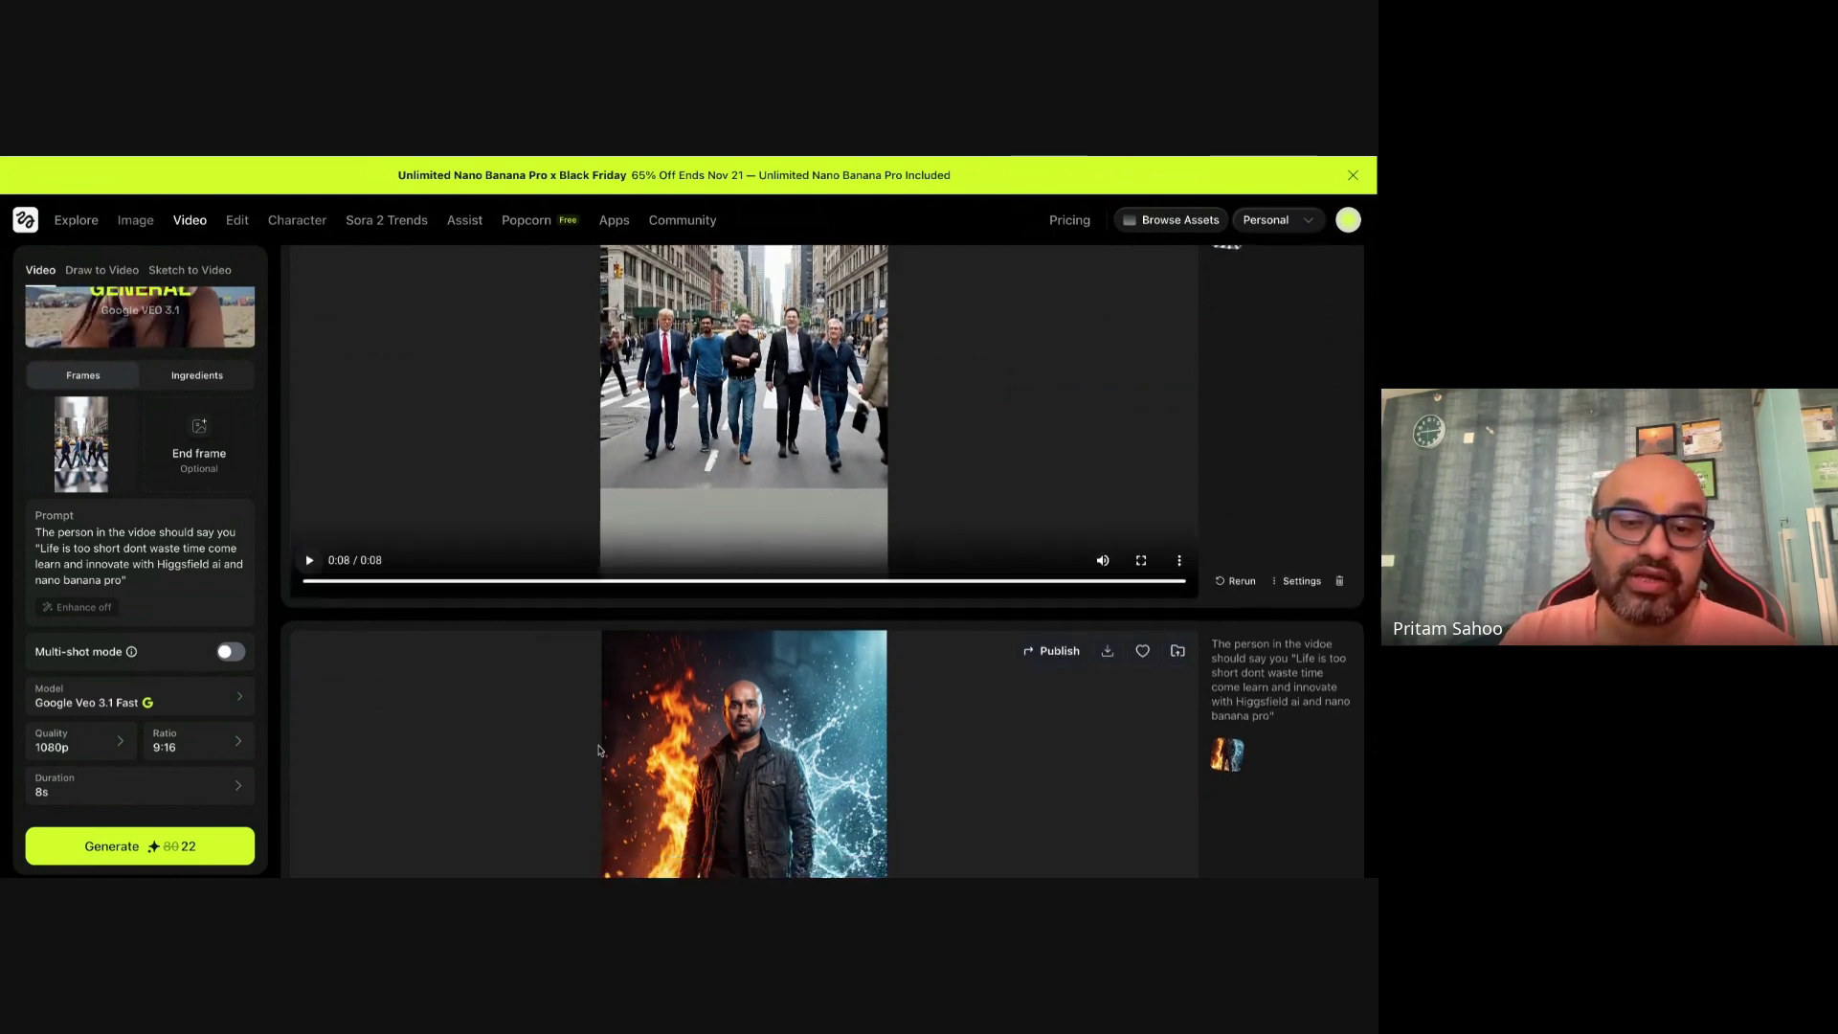
pyautogui.scroll(-2, 599, 750)
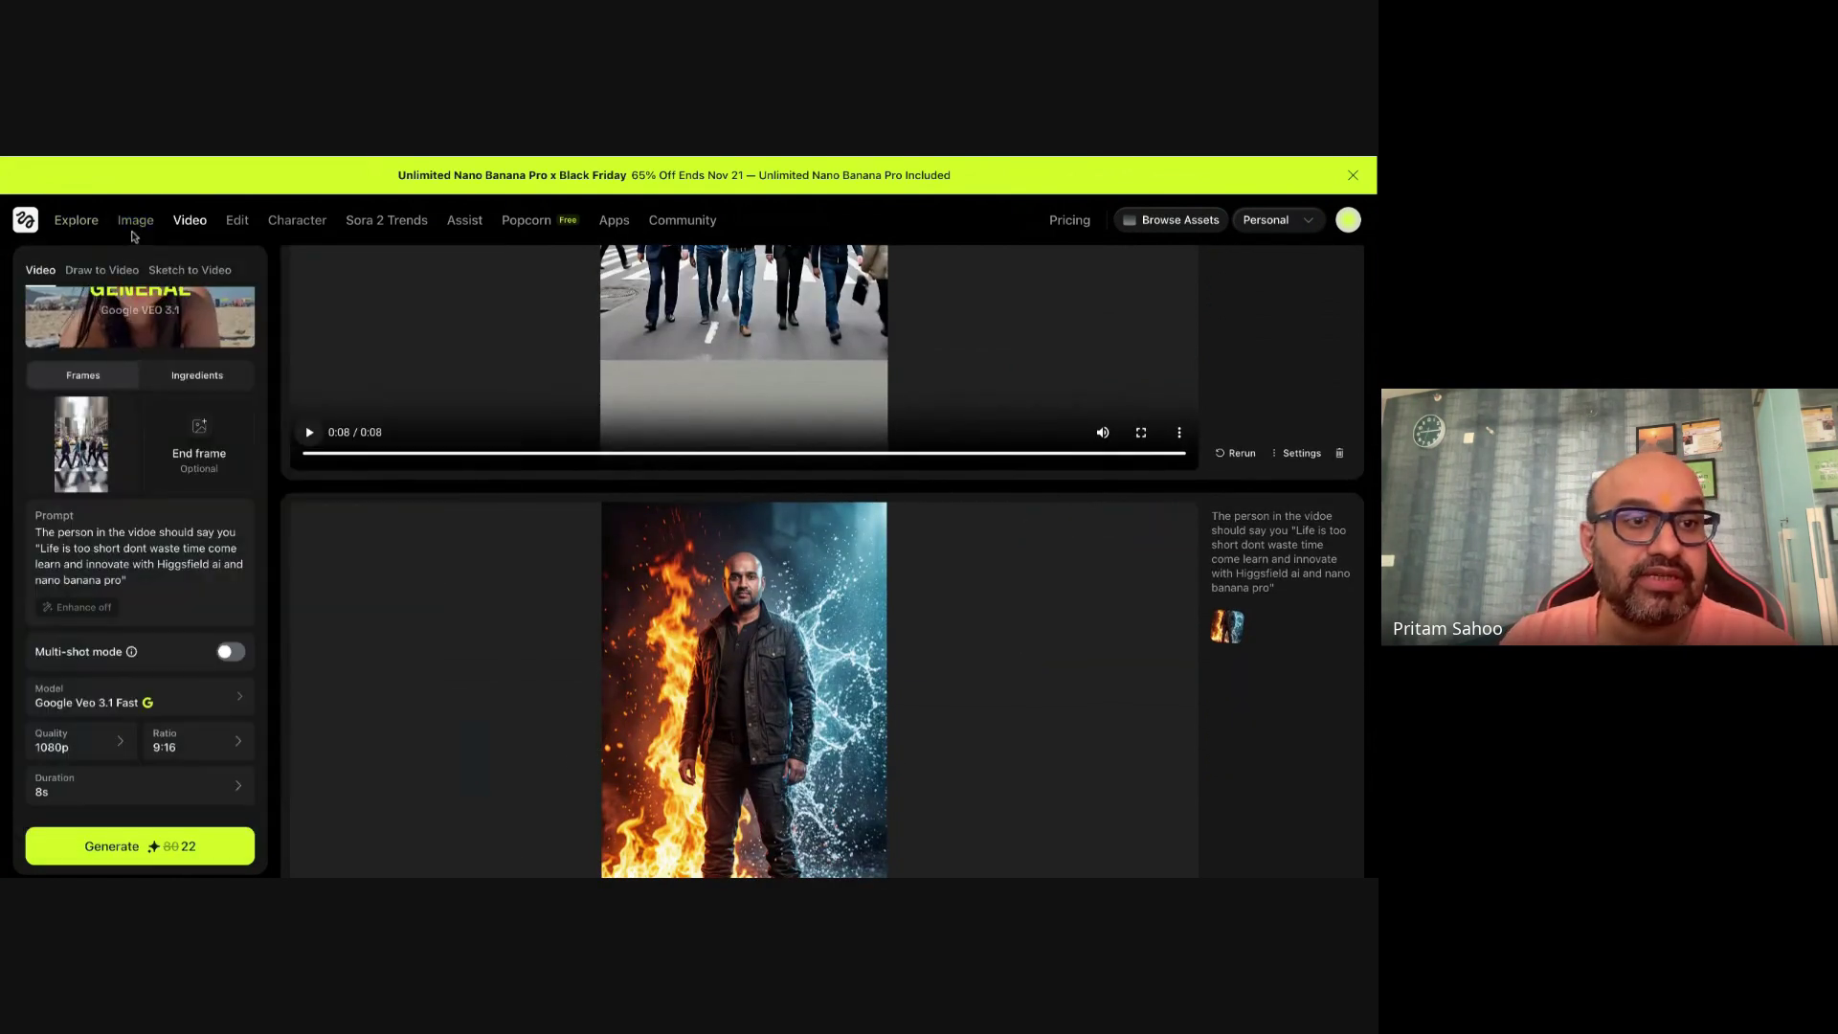
# In the Nano Banana Pro gallery, find the fire-and-water portrait and view its animate options.
pyautogui.moveTo(135, 221)
pyautogui.click(384, 393)
pyautogui.scroll(-3, 161, 622)
pyautogui.scroll(-2, 161, 622)
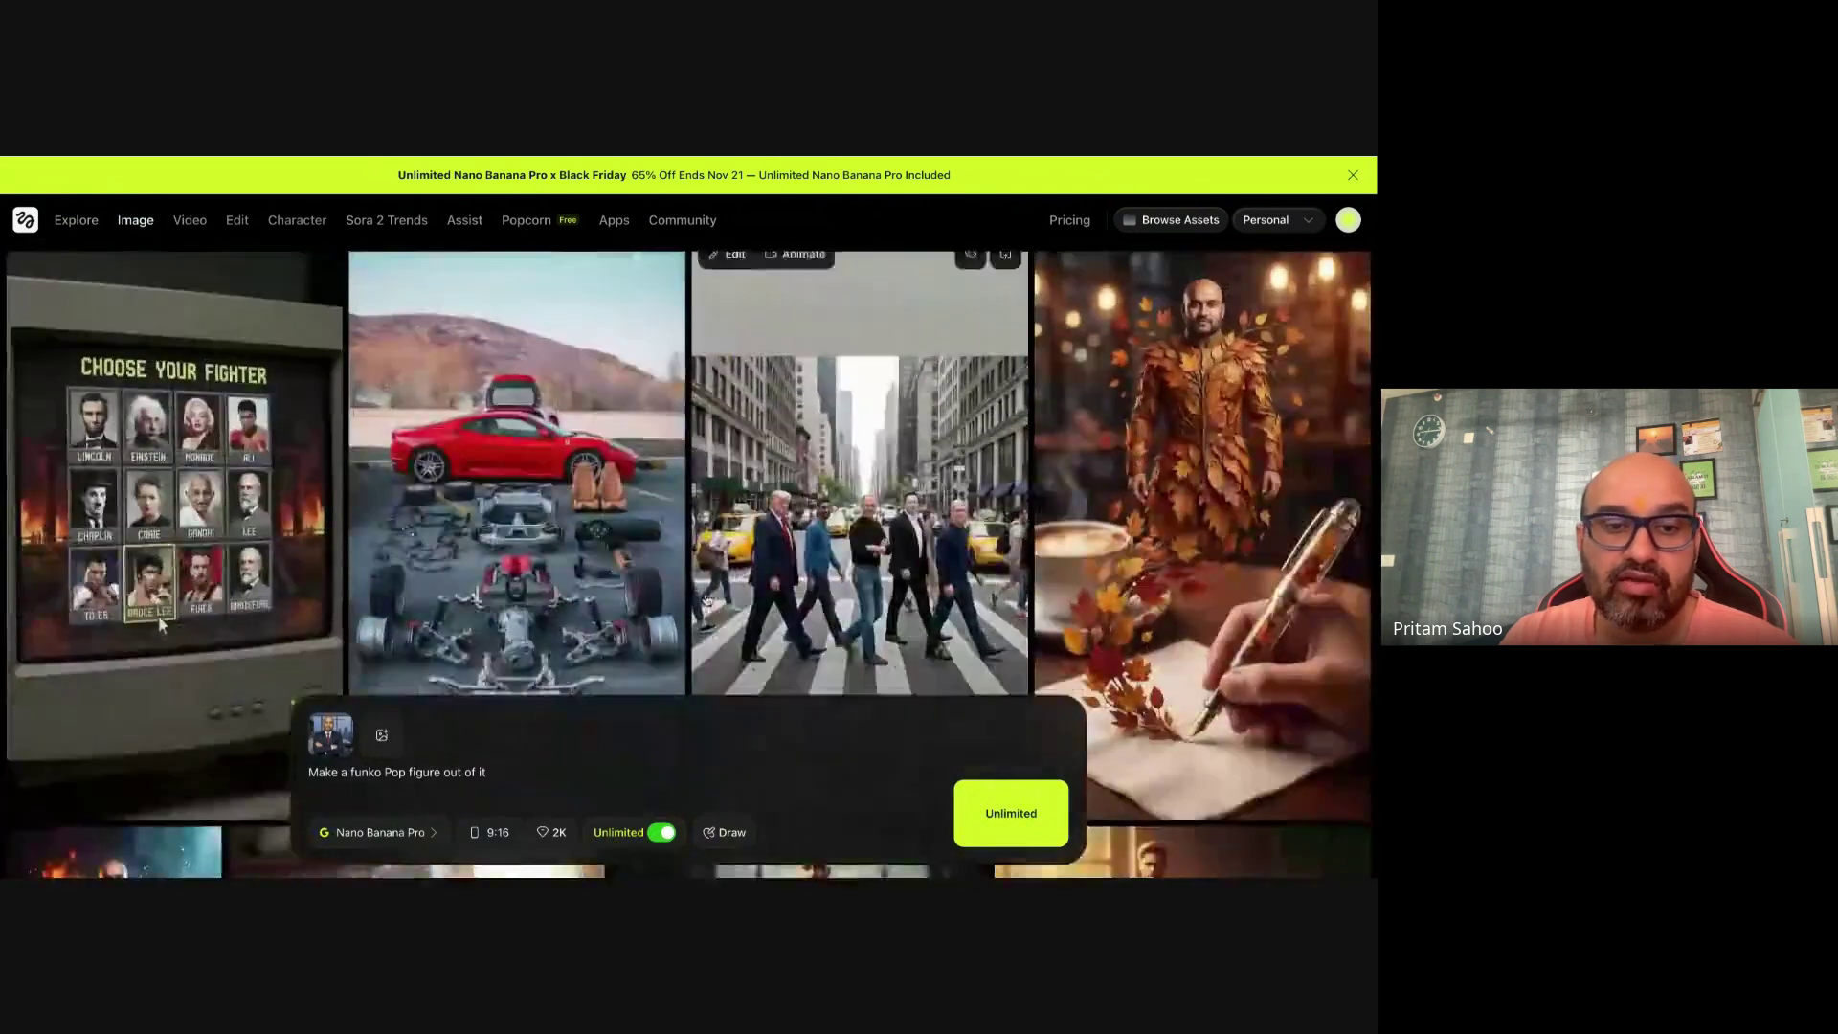
pyautogui.scroll(-2, 161, 622)
pyautogui.scroll(-3, 143, 565)
pyautogui.scroll(-3, 125, 498)
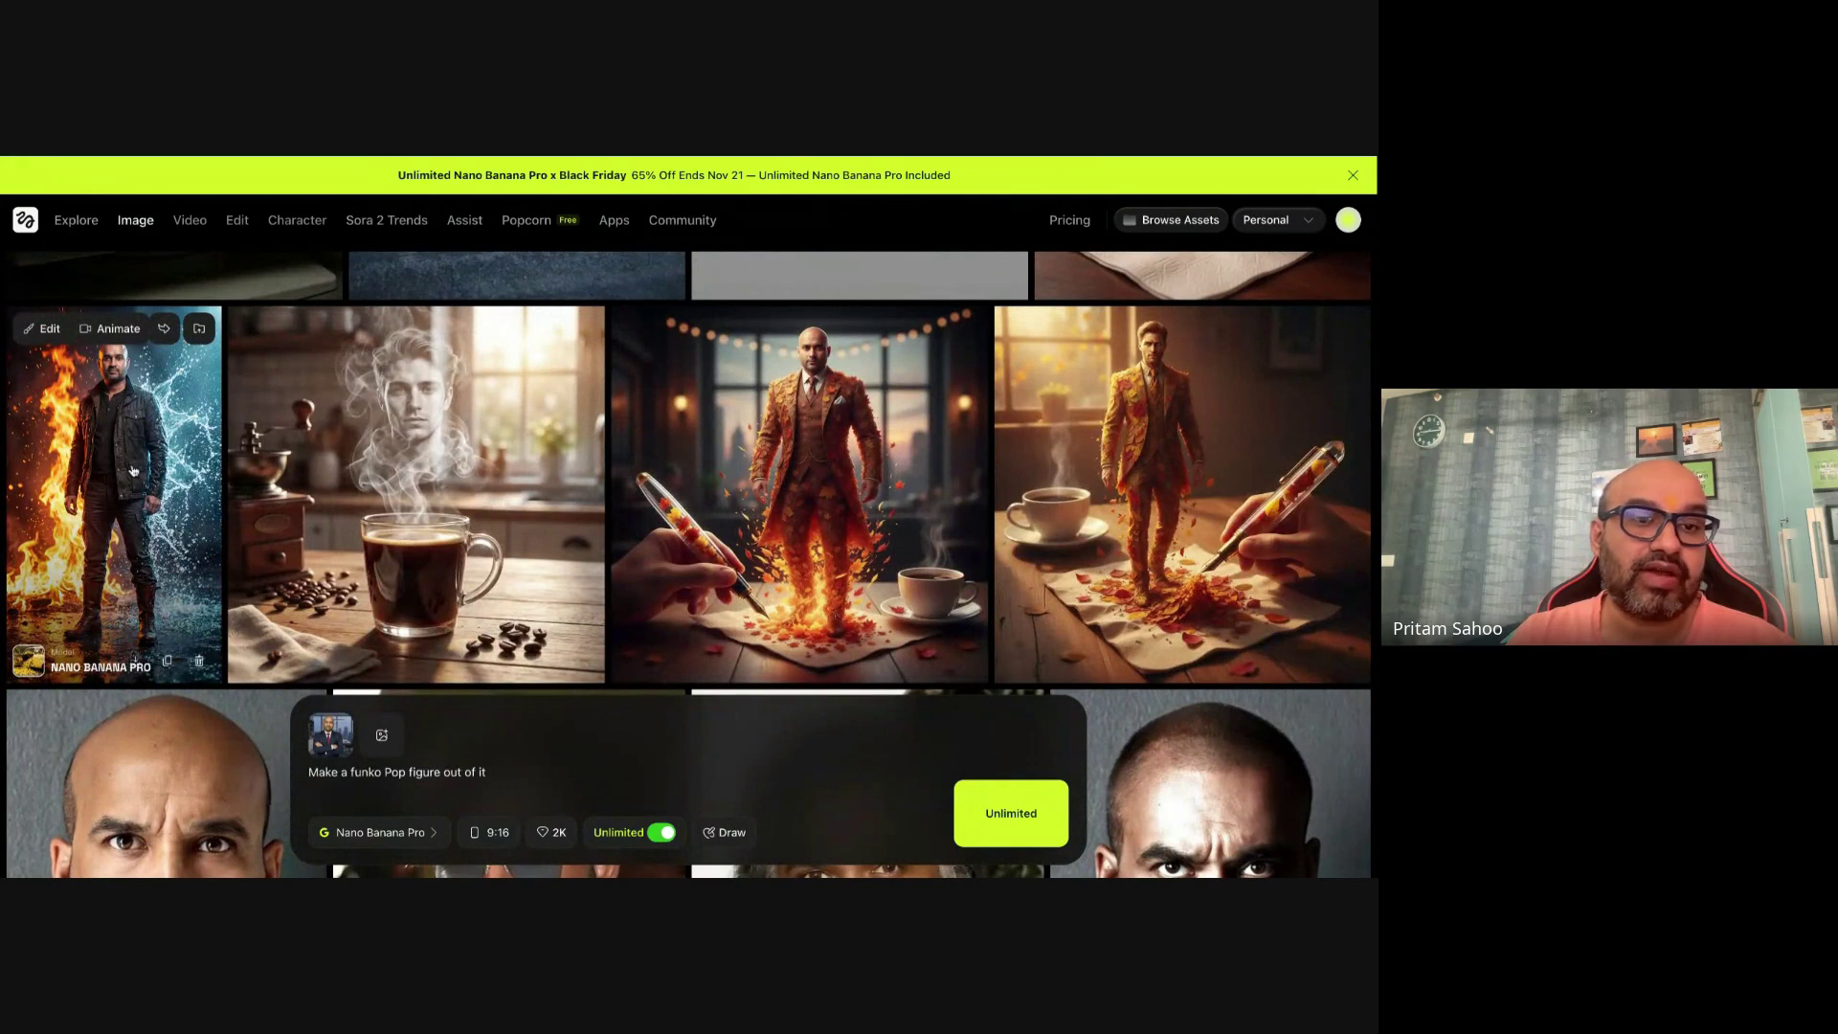
pyautogui.moveTo(415, 488)
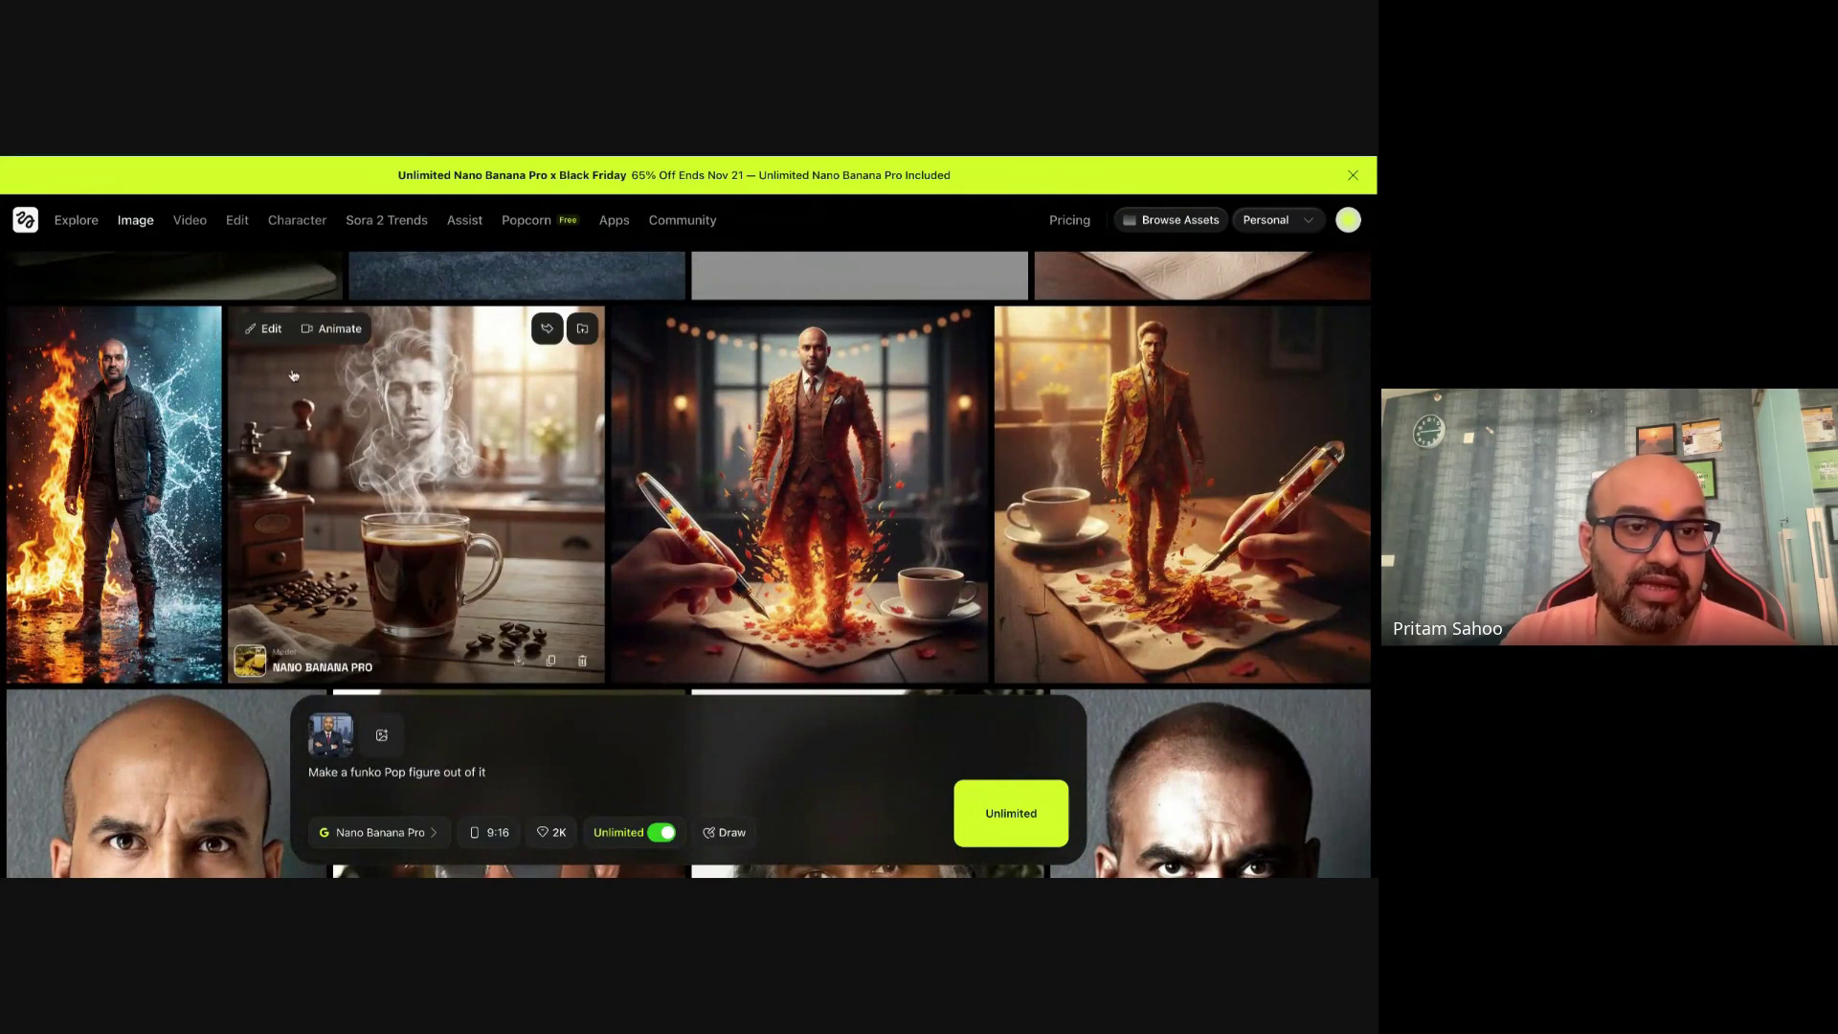
pyautogui.click(336, 330)
pyautogui.moveTo(112, 460)
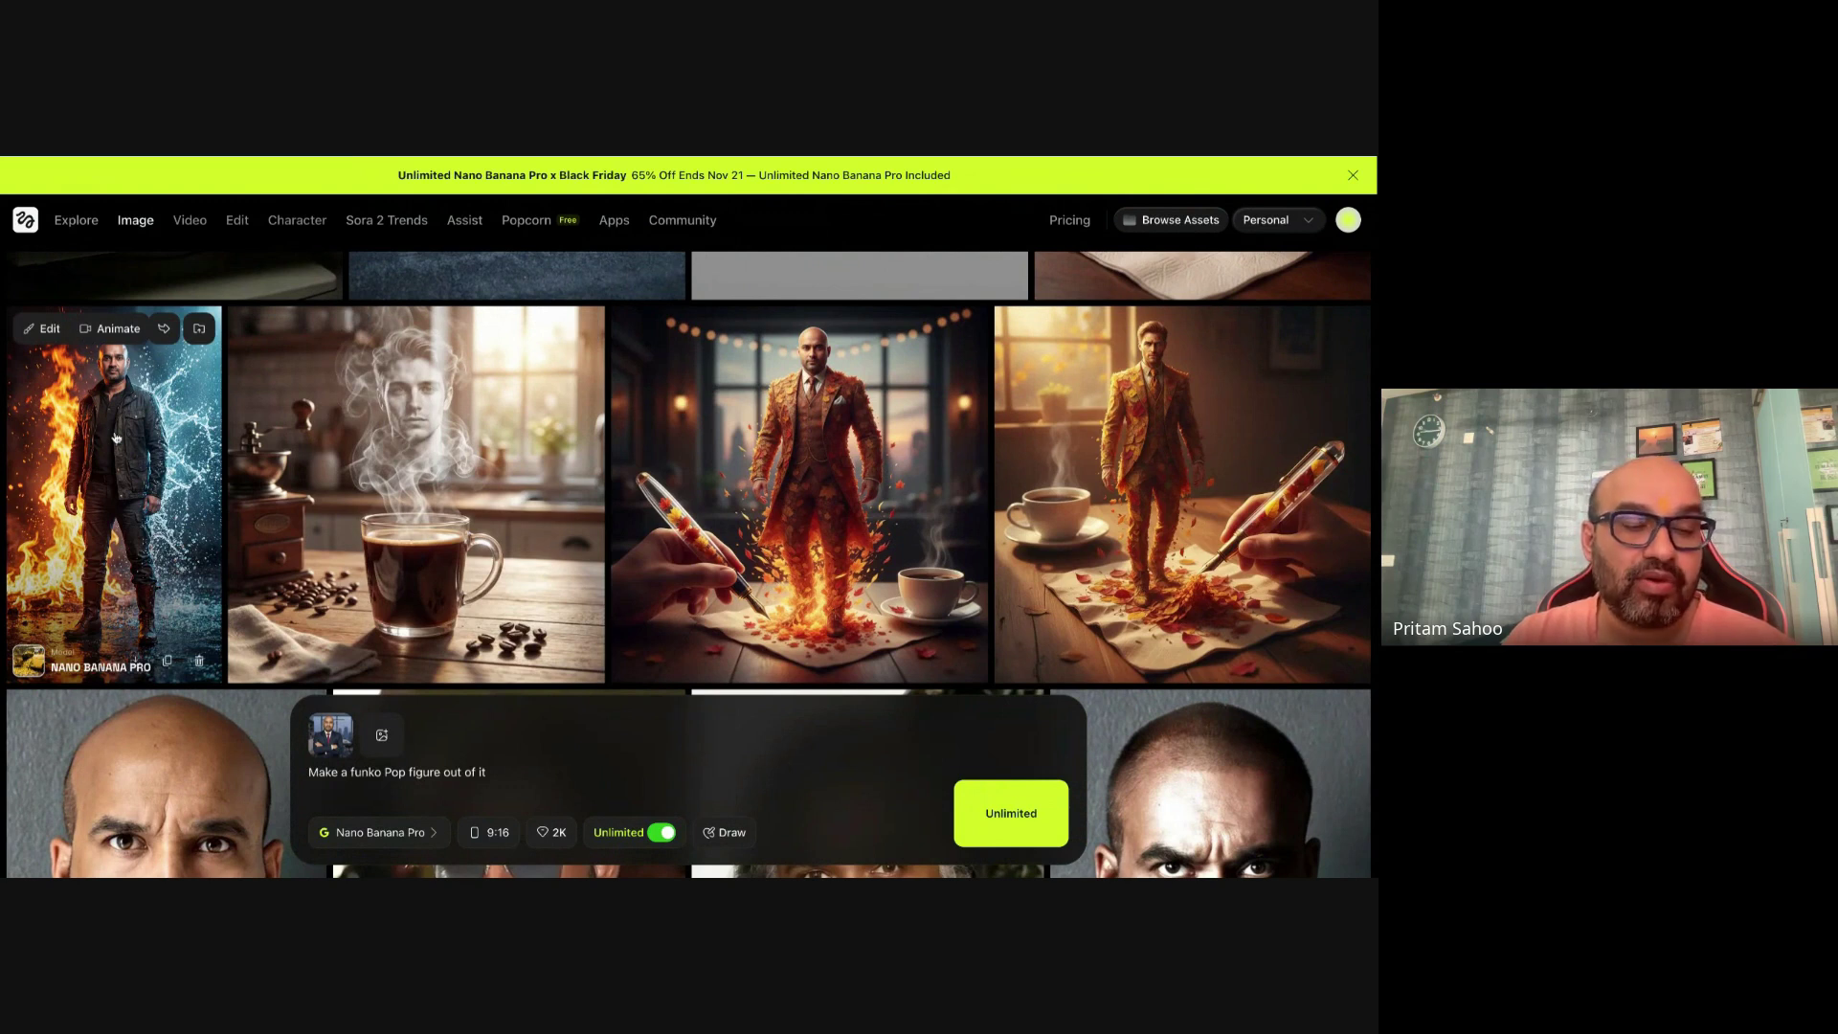
pyautogui.click(122, 330)
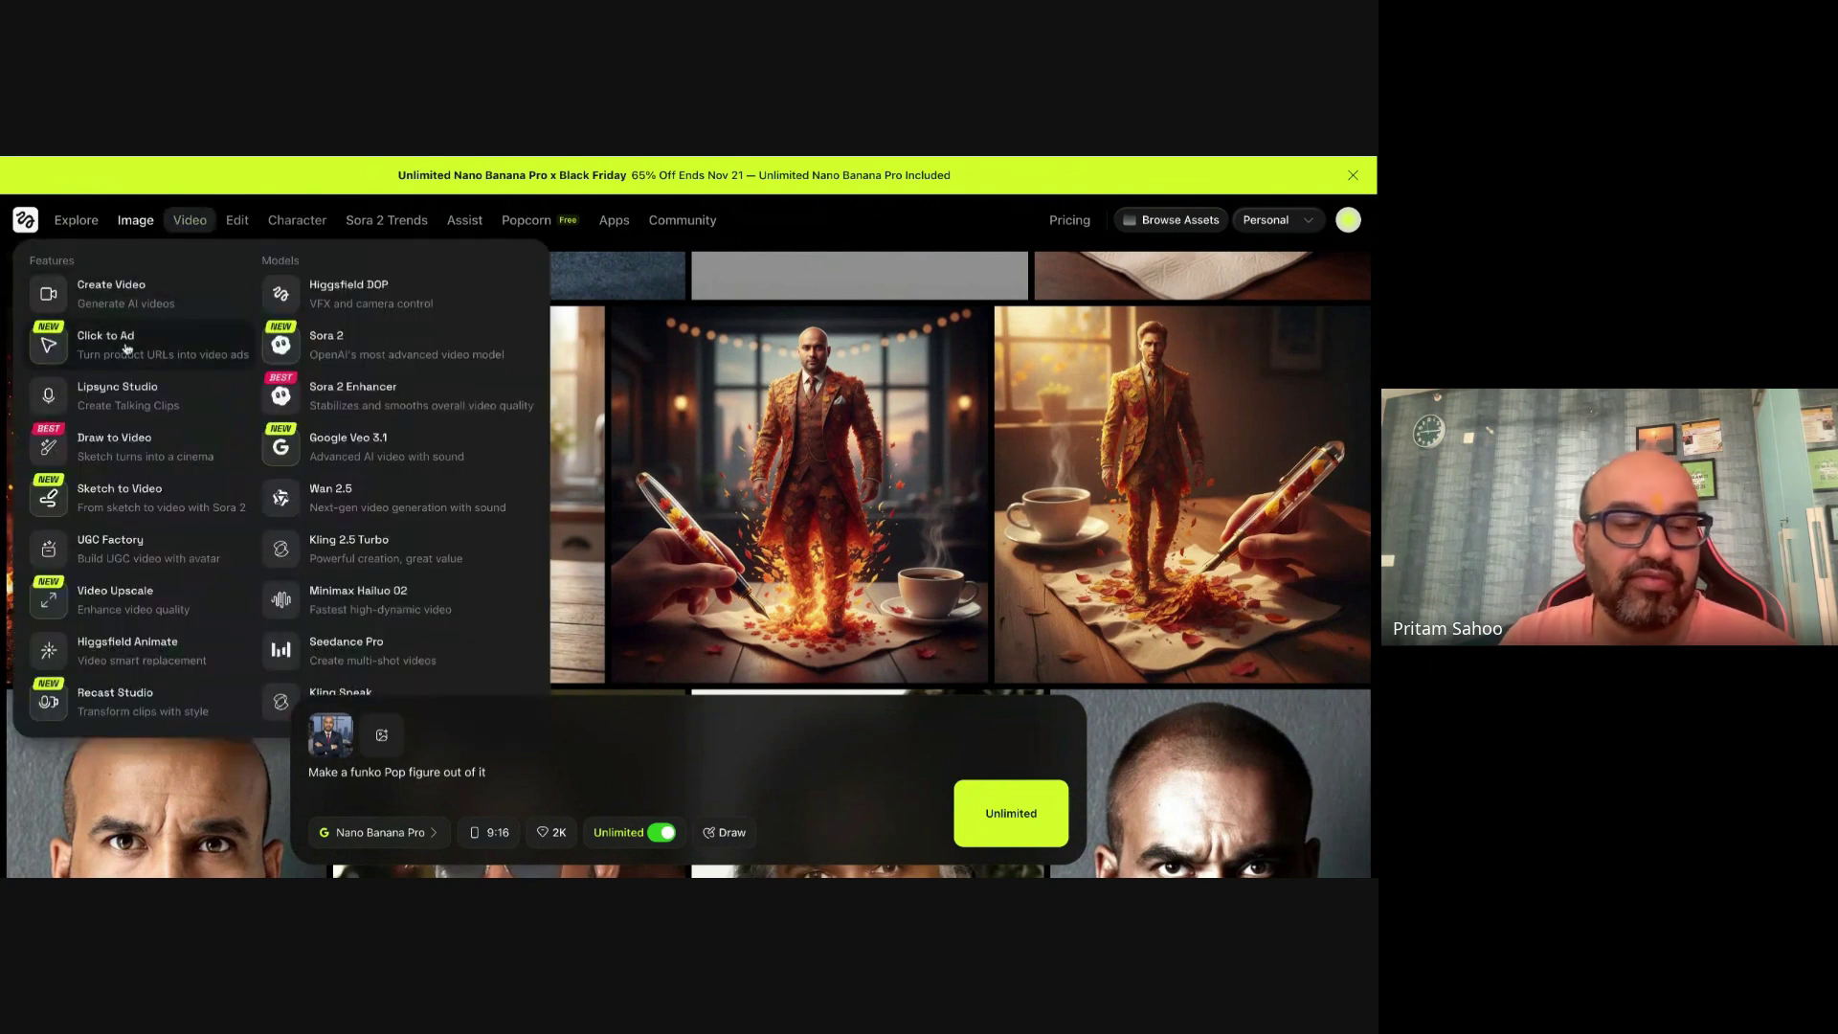
# On the Google Veo 3.1 page, play the fire-and-water portrait's 8-second video.
pyautogui.click(336, 442)
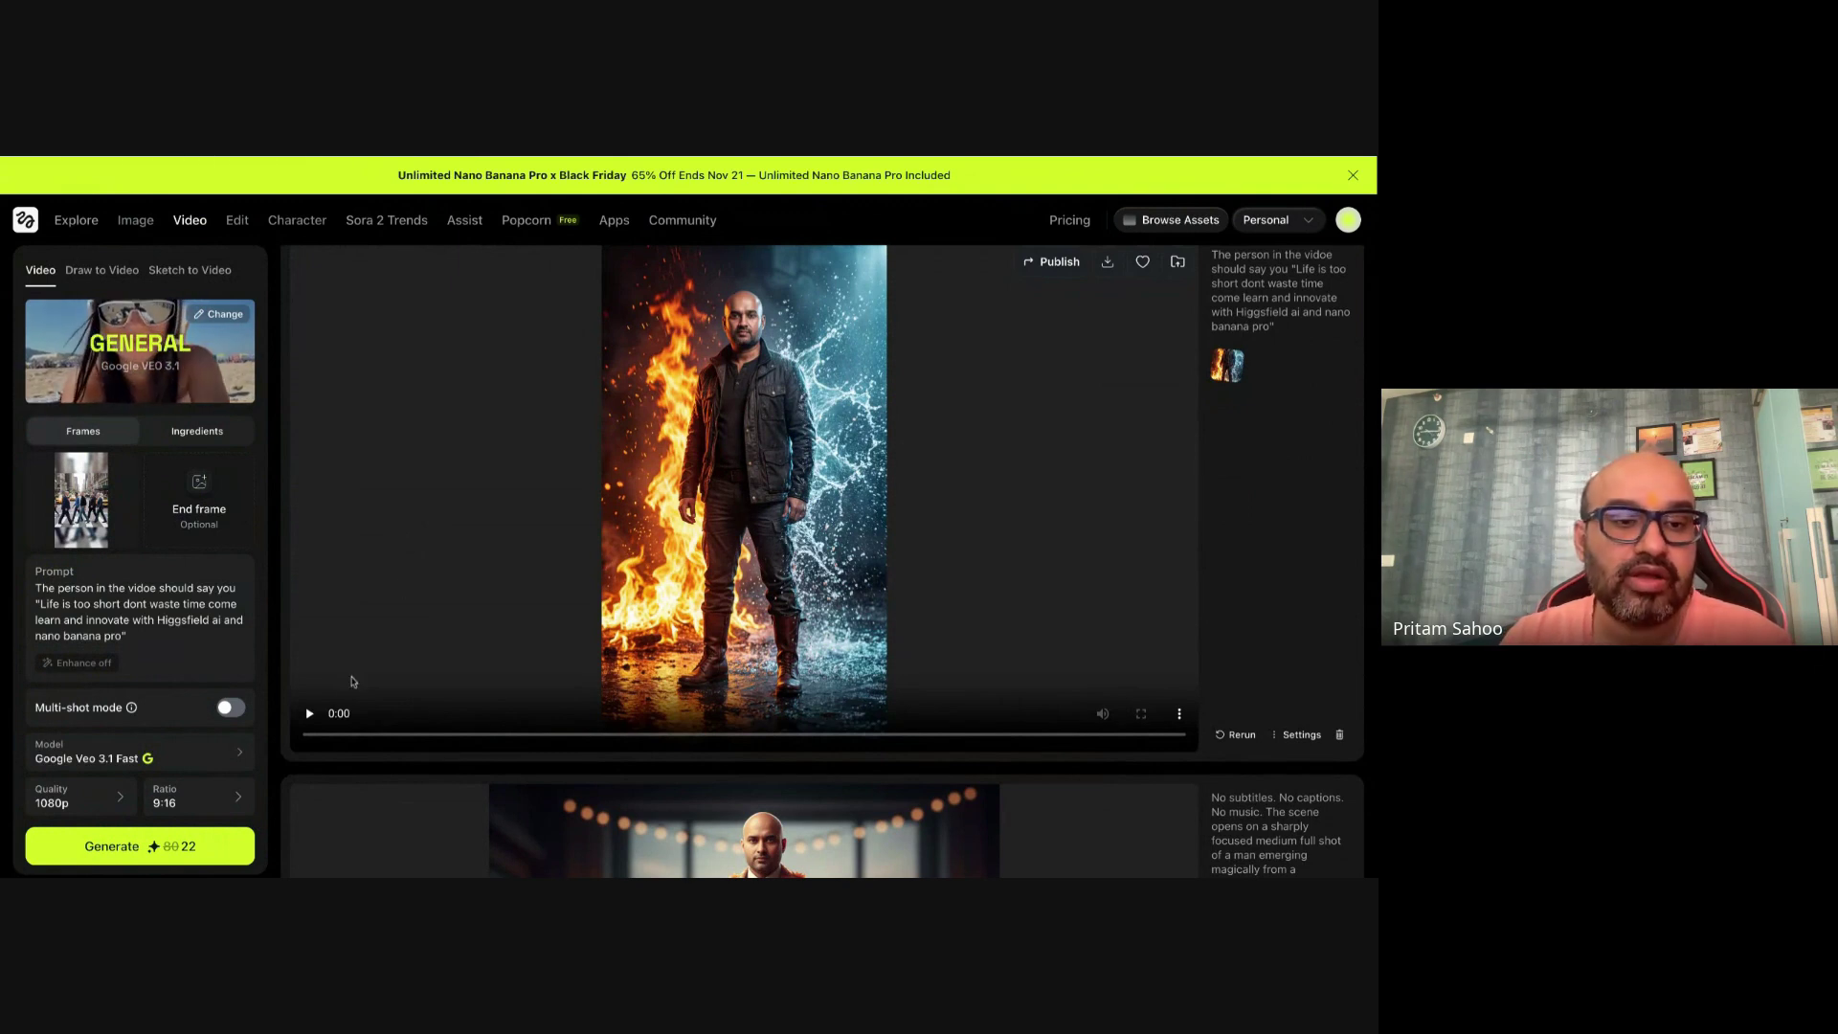
pyautogui.click(309, 714)
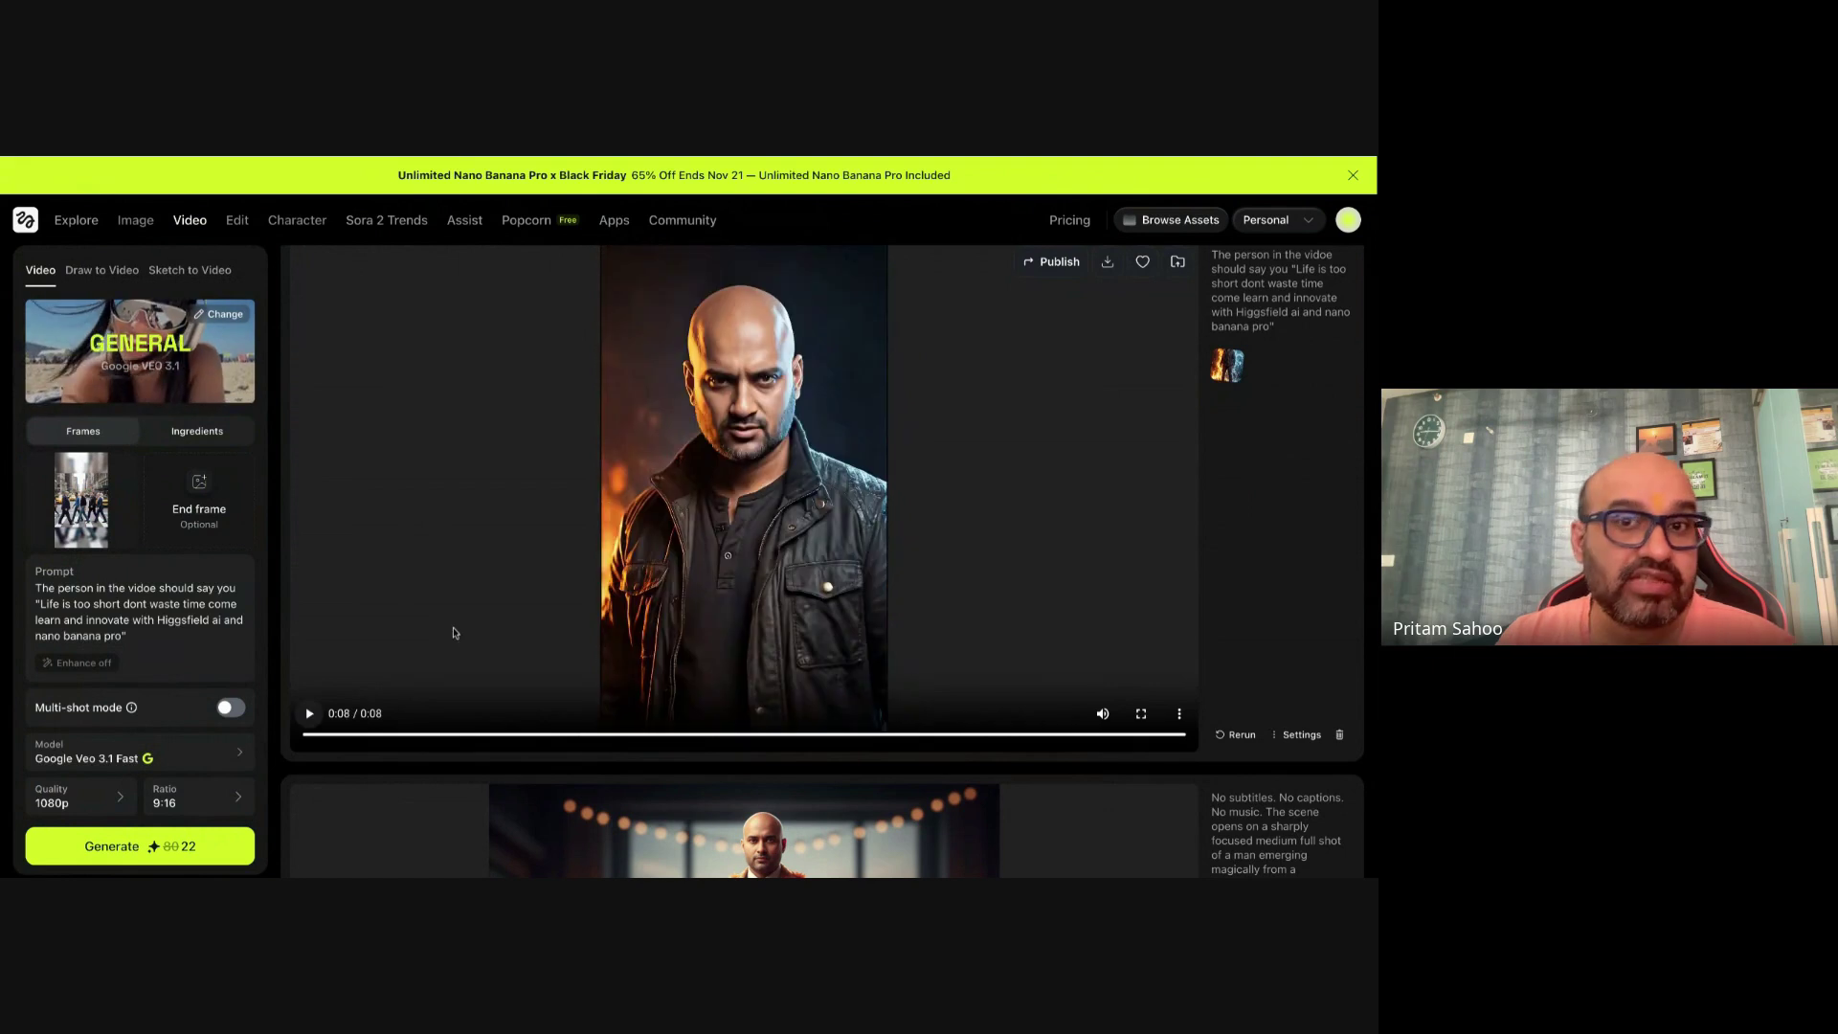
pyautogui.scroll(1, 455, 633)
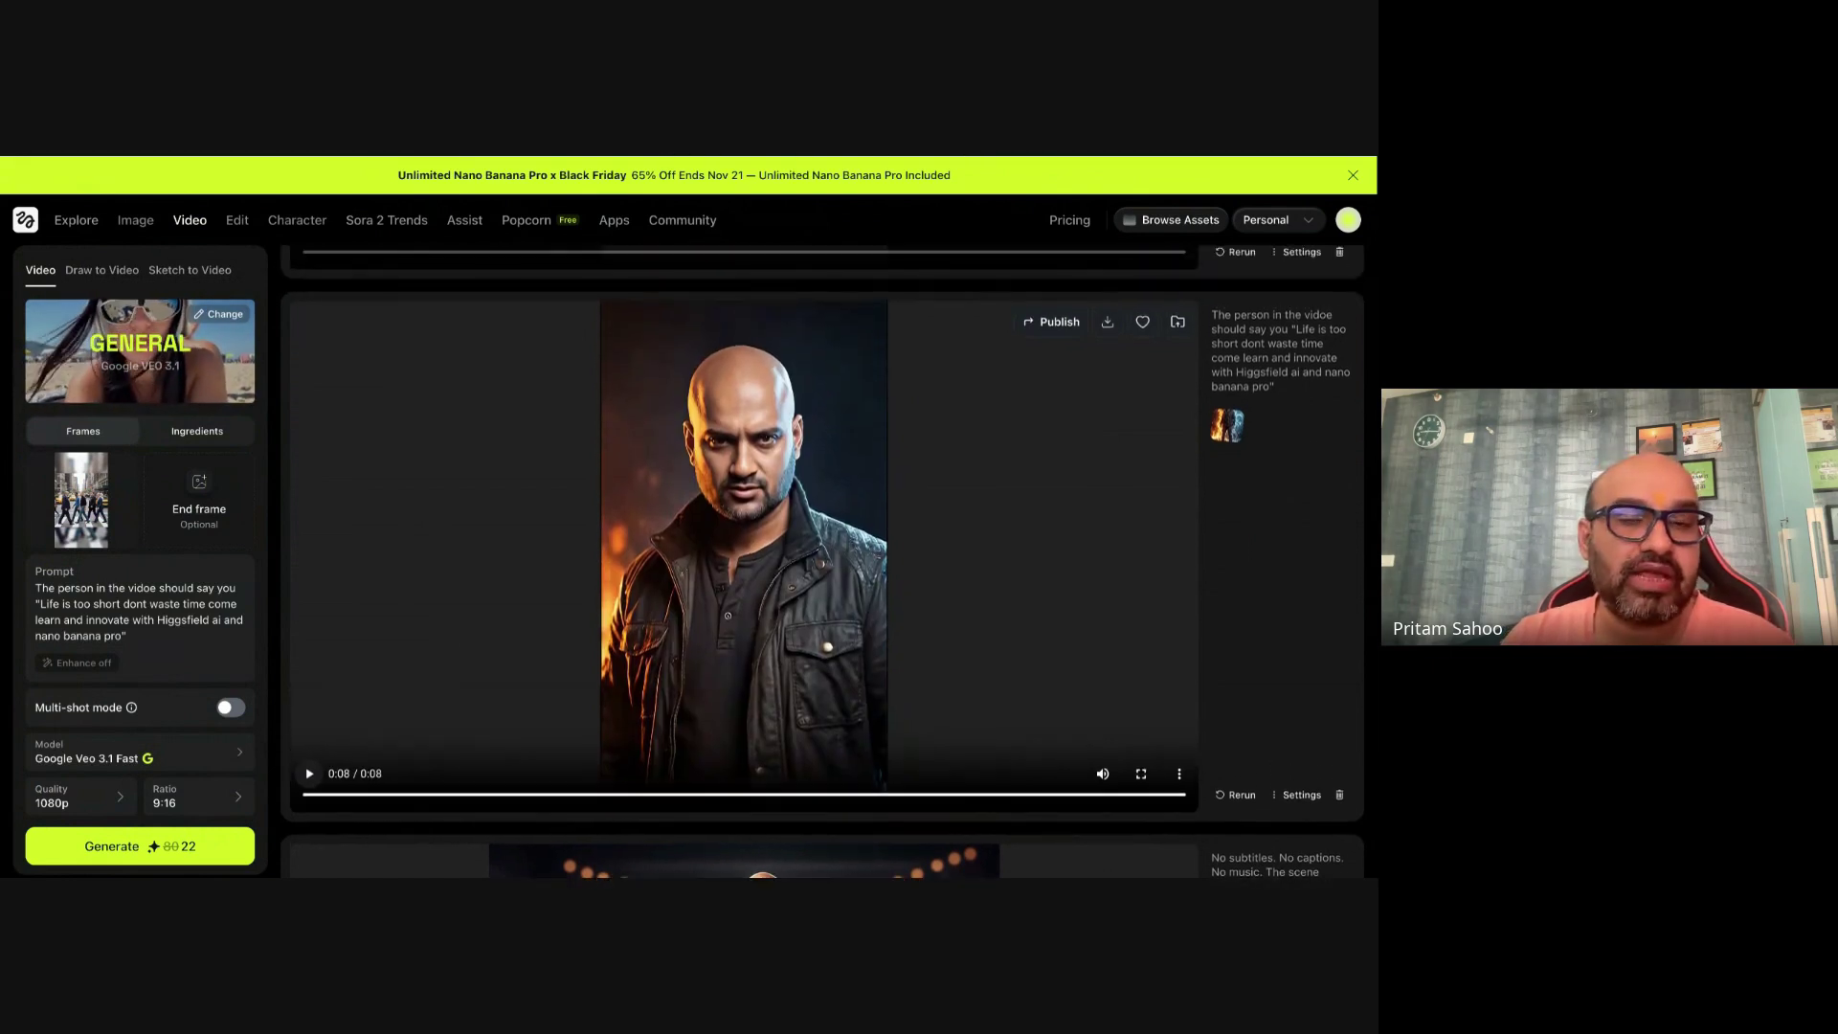